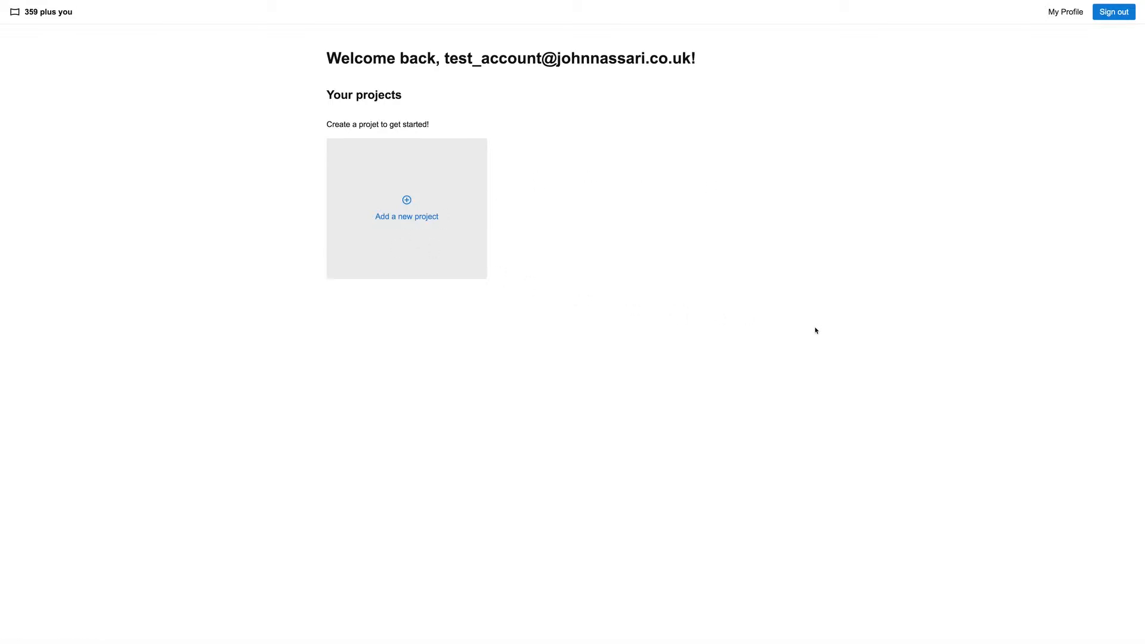
Create and save a new project titled with the couple's first names, "Wedding by" and the photographer's full name
left_click(412, 220)
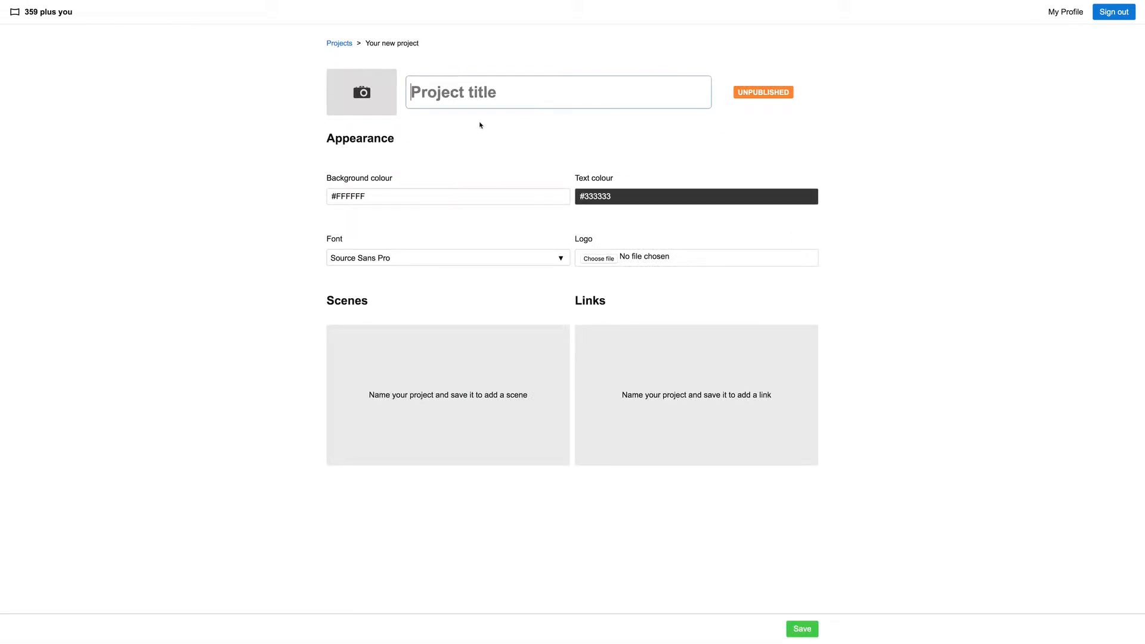
type("Ne")
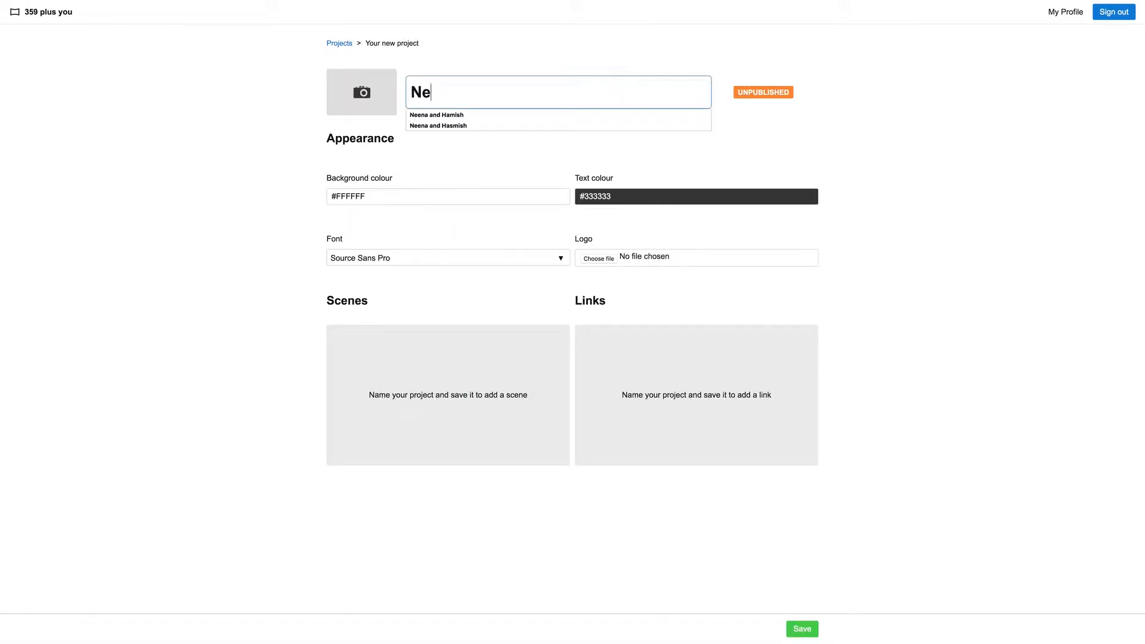
type("ena and Hamish")
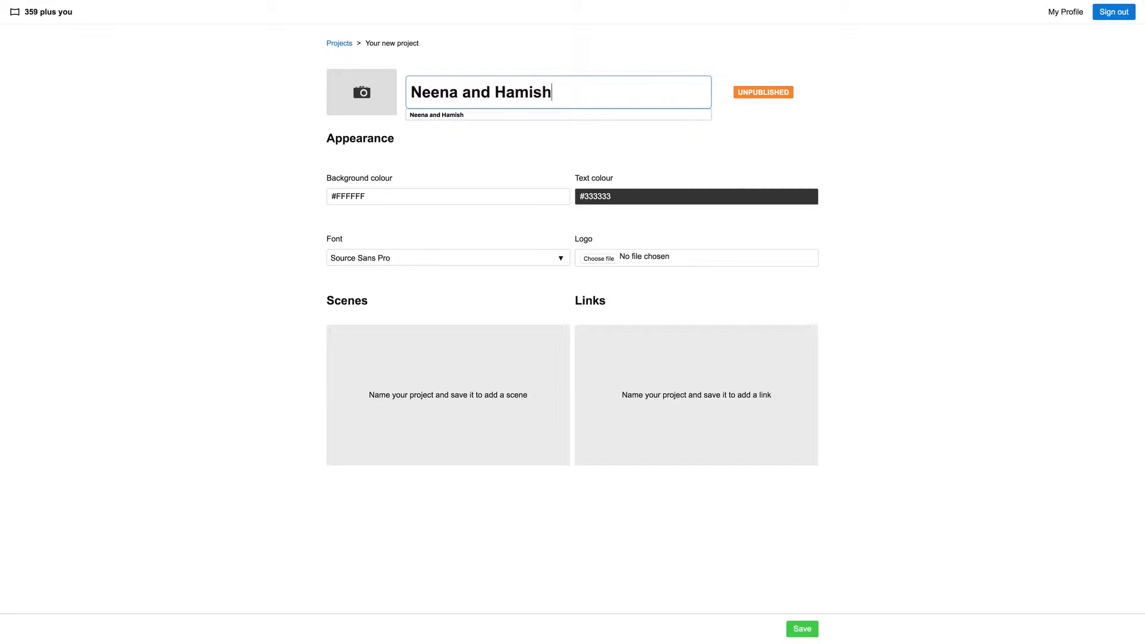
type(" We")
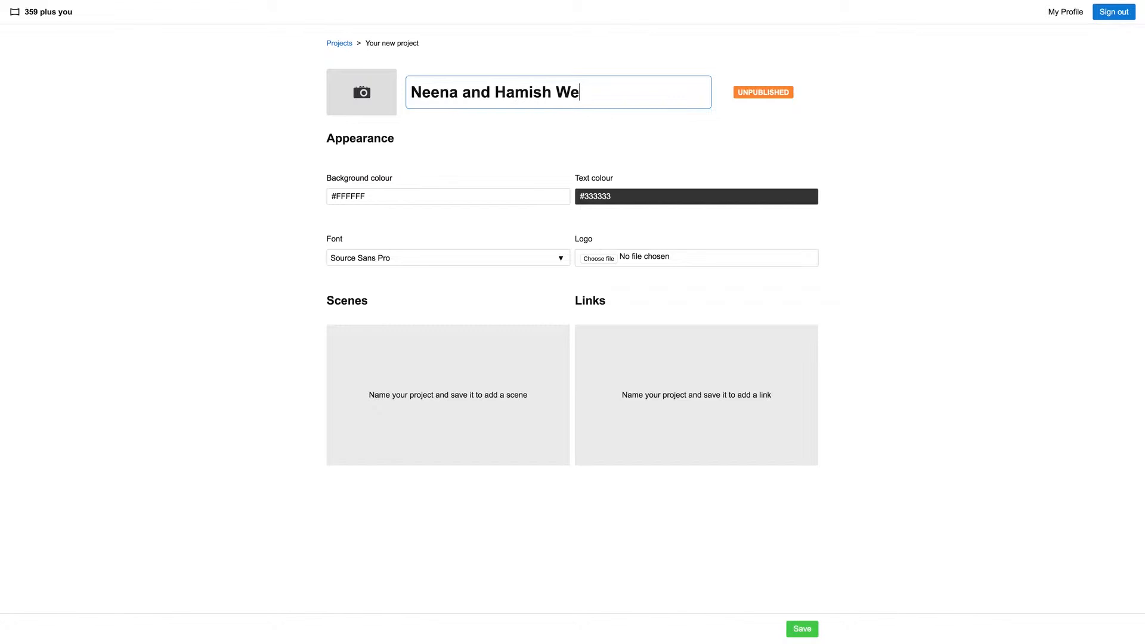
type("dding B")
key("BackSpace")
type("by ")
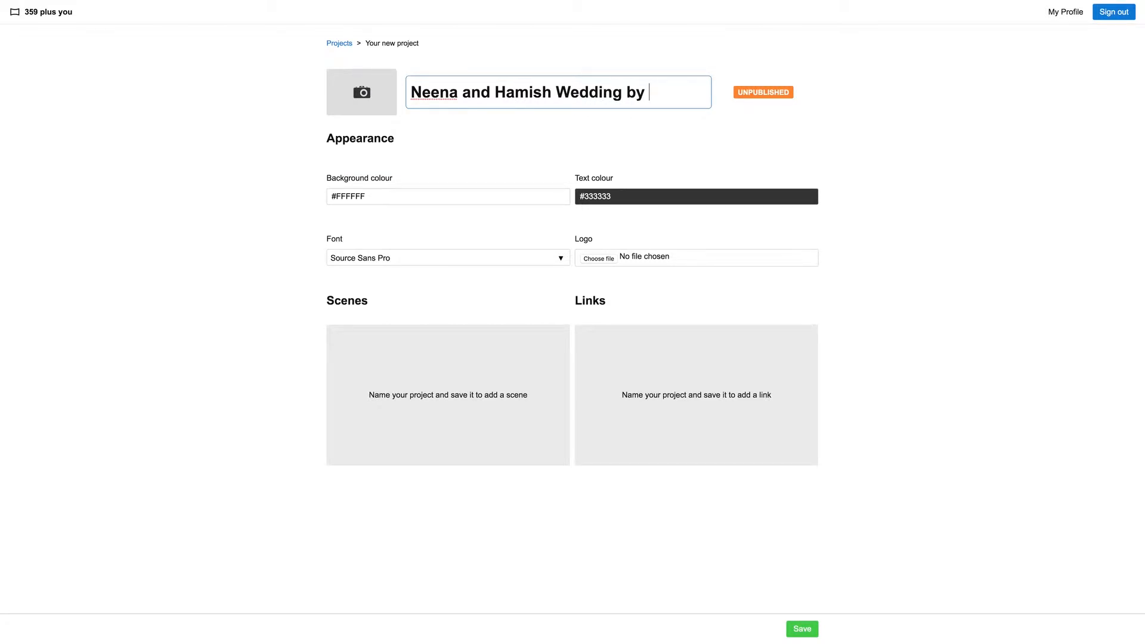
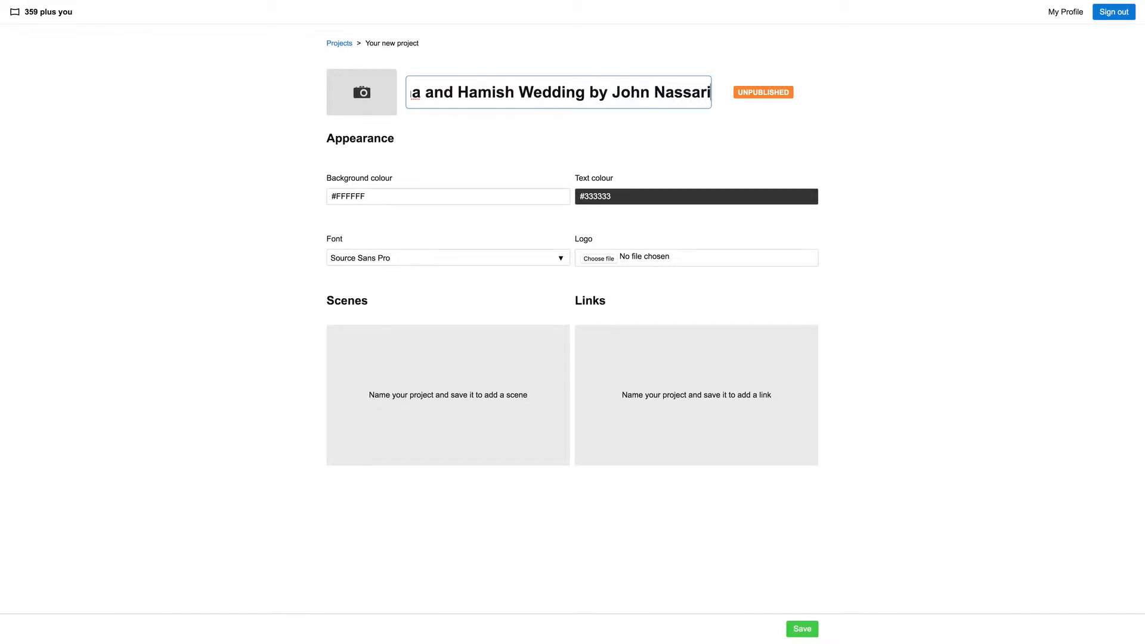
key("Return")
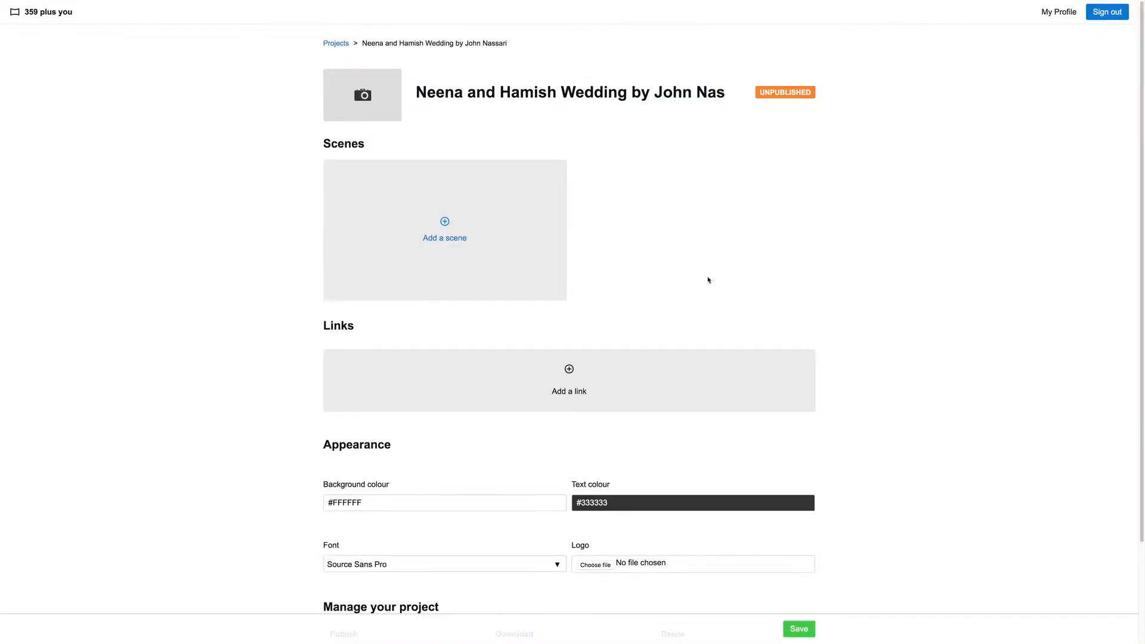
Upload scene1.jpg from the demo's Thumbnail folder as the project's cover image
left_click(365, 99)
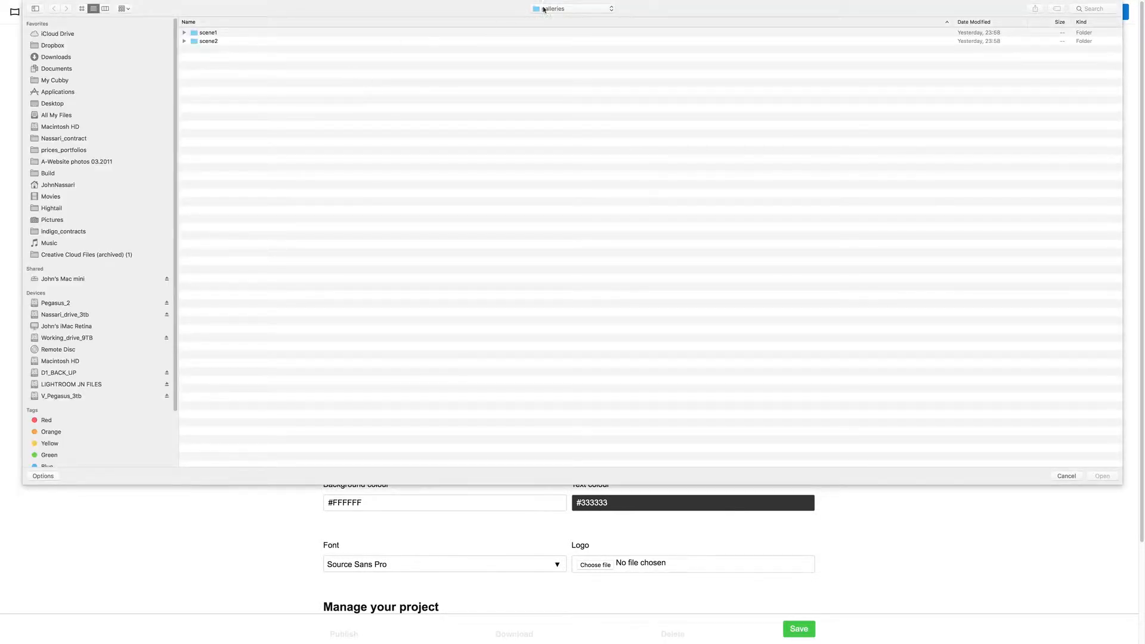
left_click(543, 11)
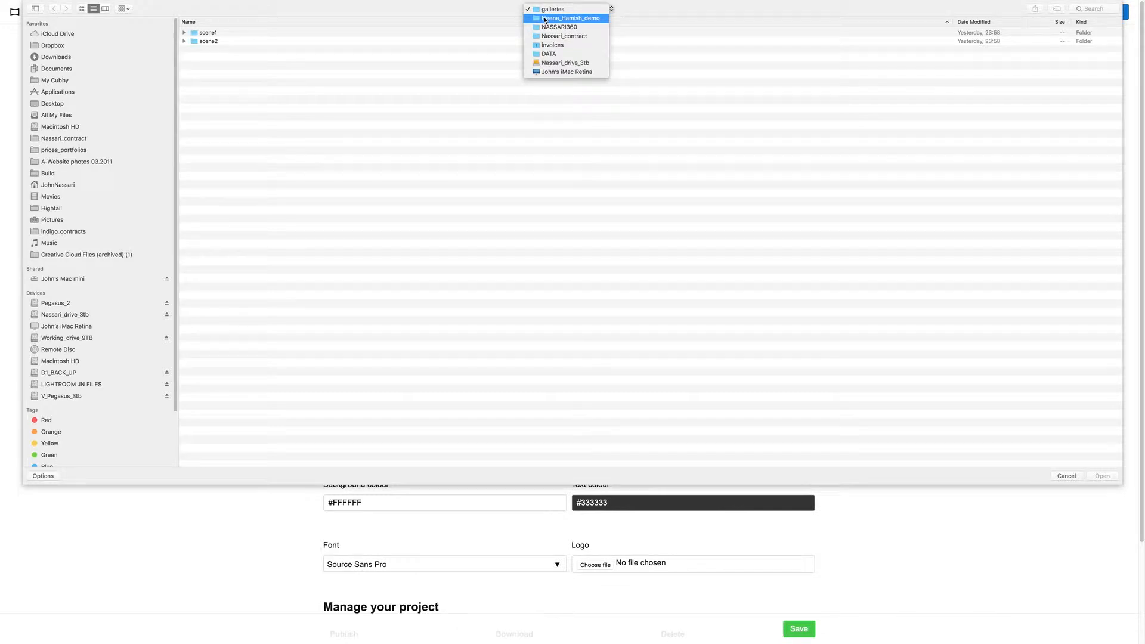
left_click(548, 18)
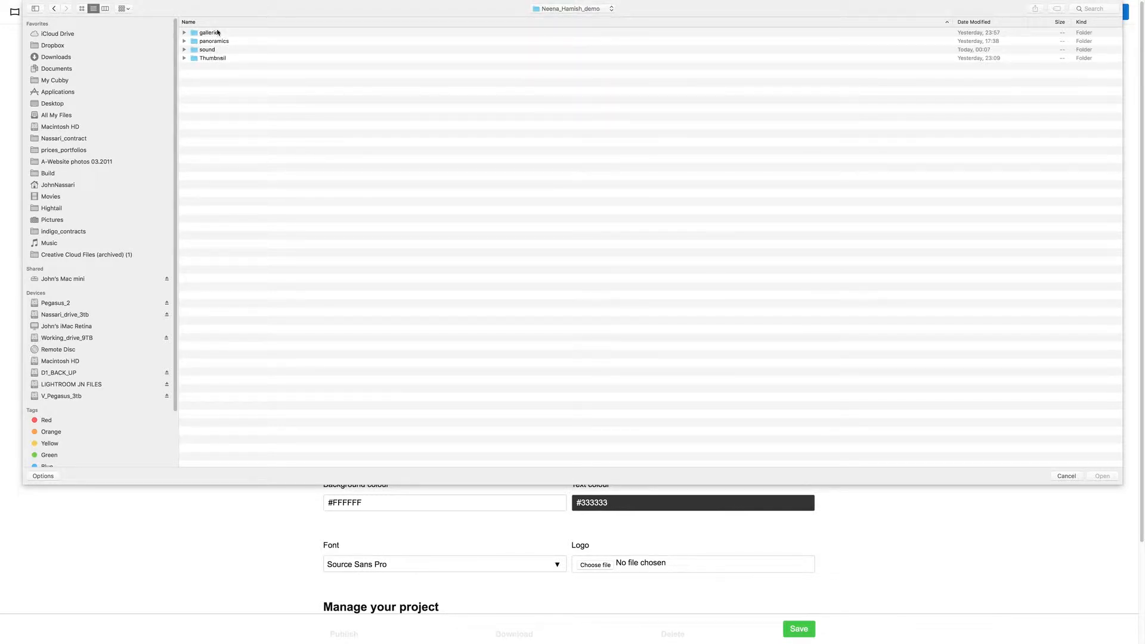
double_click(222, 59)
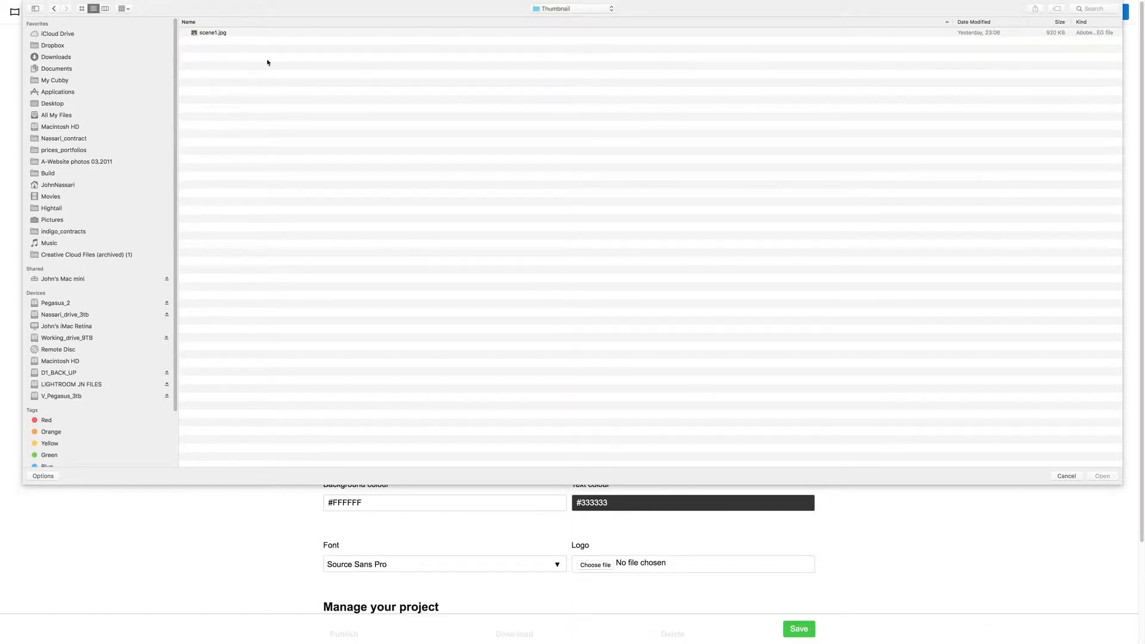
left_click(243, 33)
key("Return")
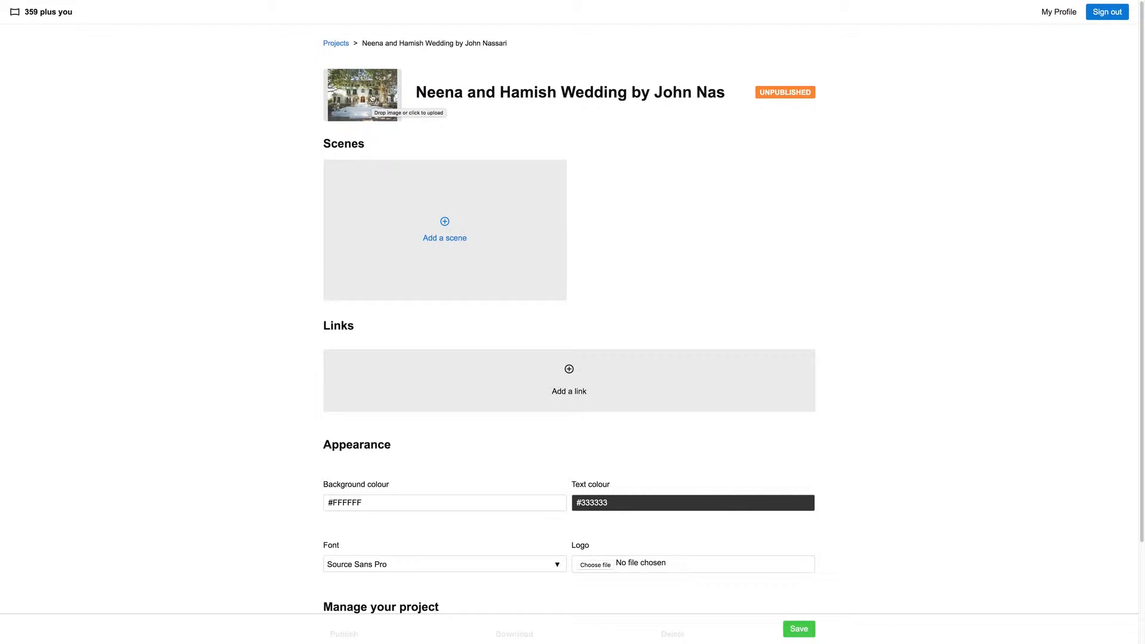
Add a scene to the project with scene1_min.jpg from the panoramics/pan1 folder as its panoramic photo
left_click(446, 224)
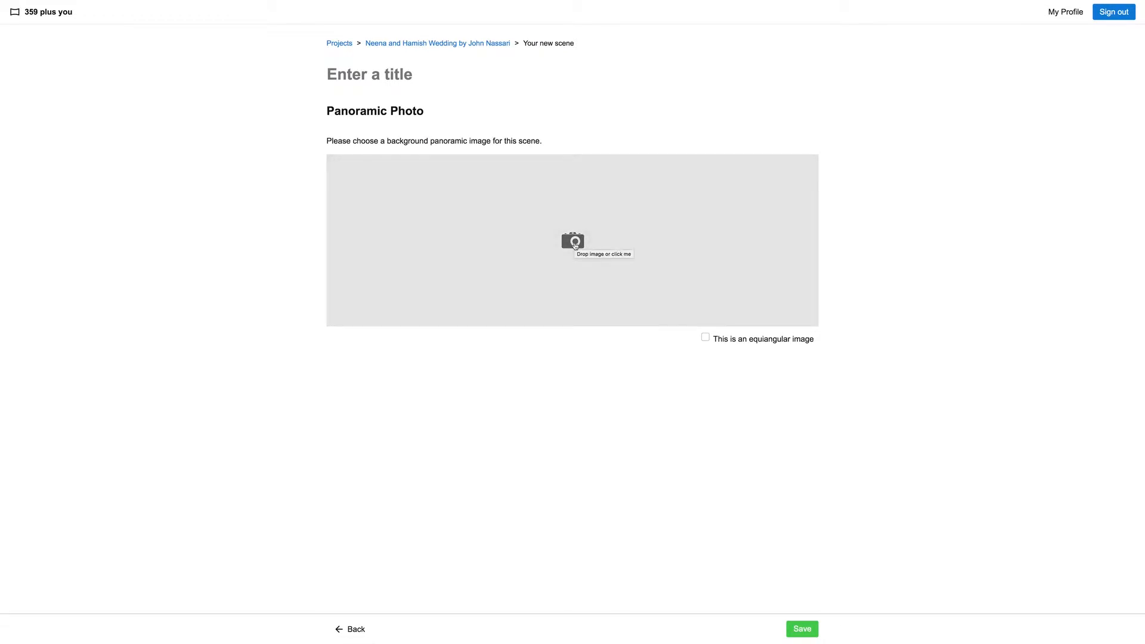
left_click(716, 330)
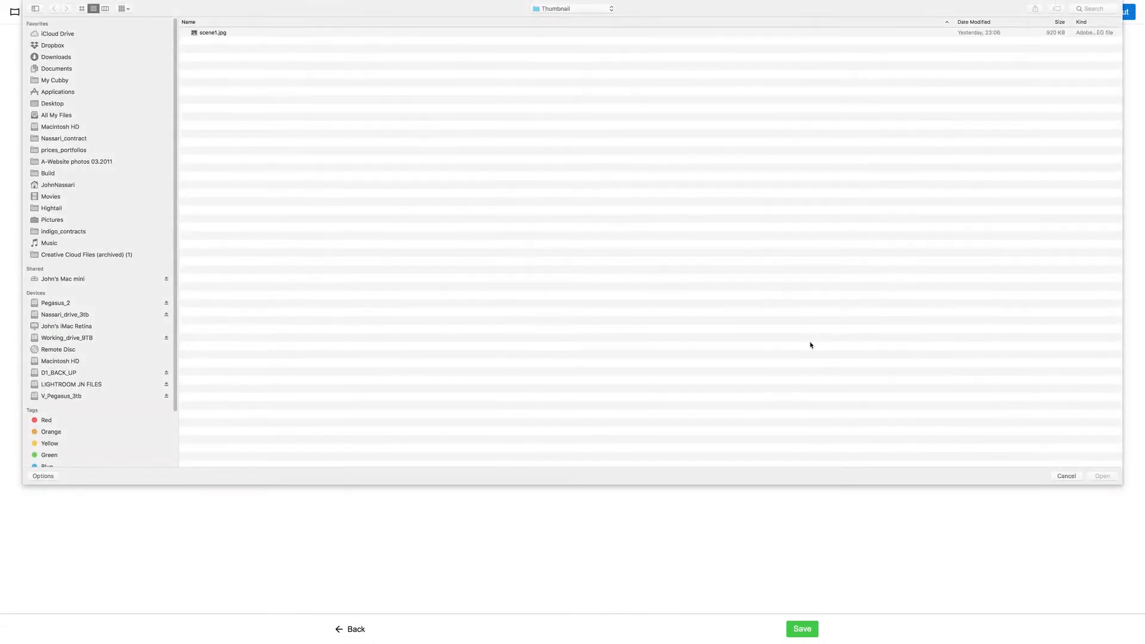
left_click(529, 10)
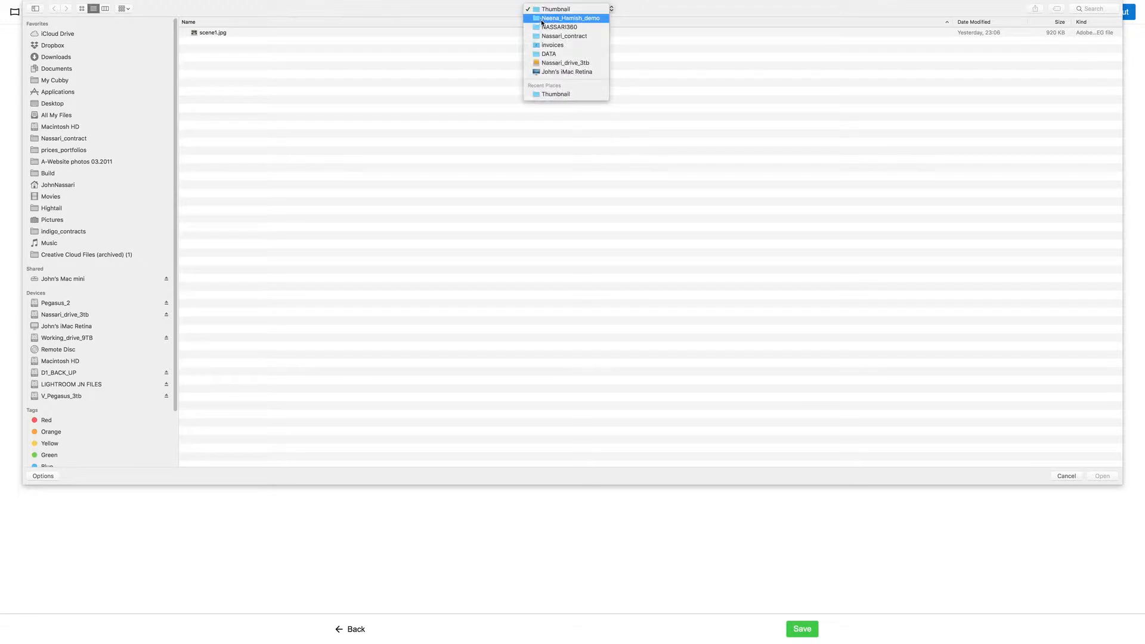
left_click(542, 20)
double_click(222, 41)
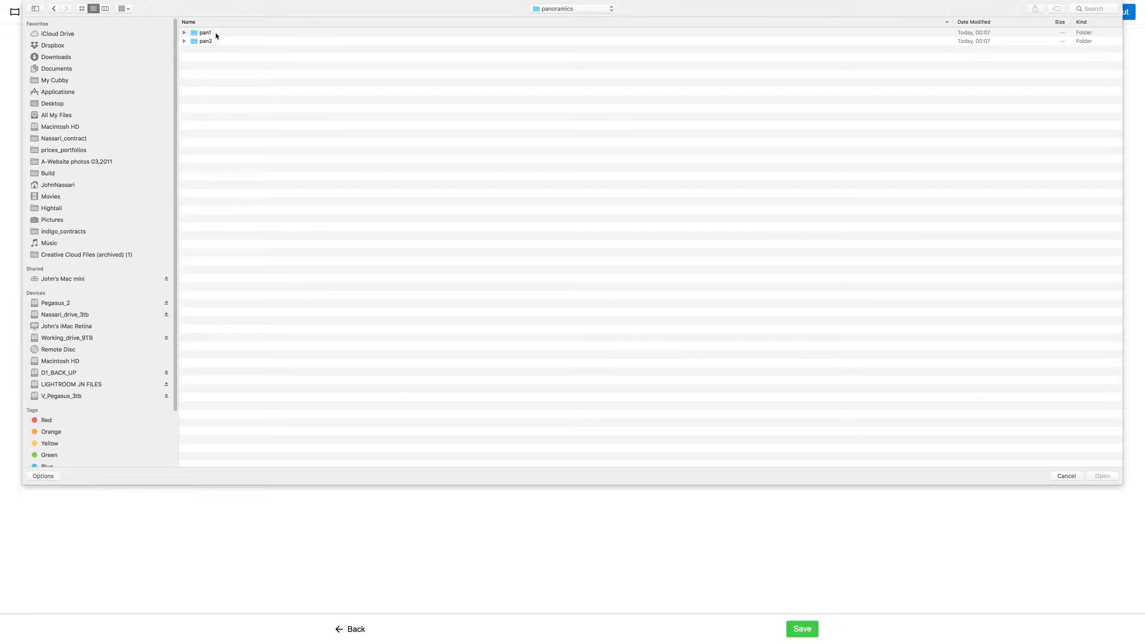
double_click(221, 34)
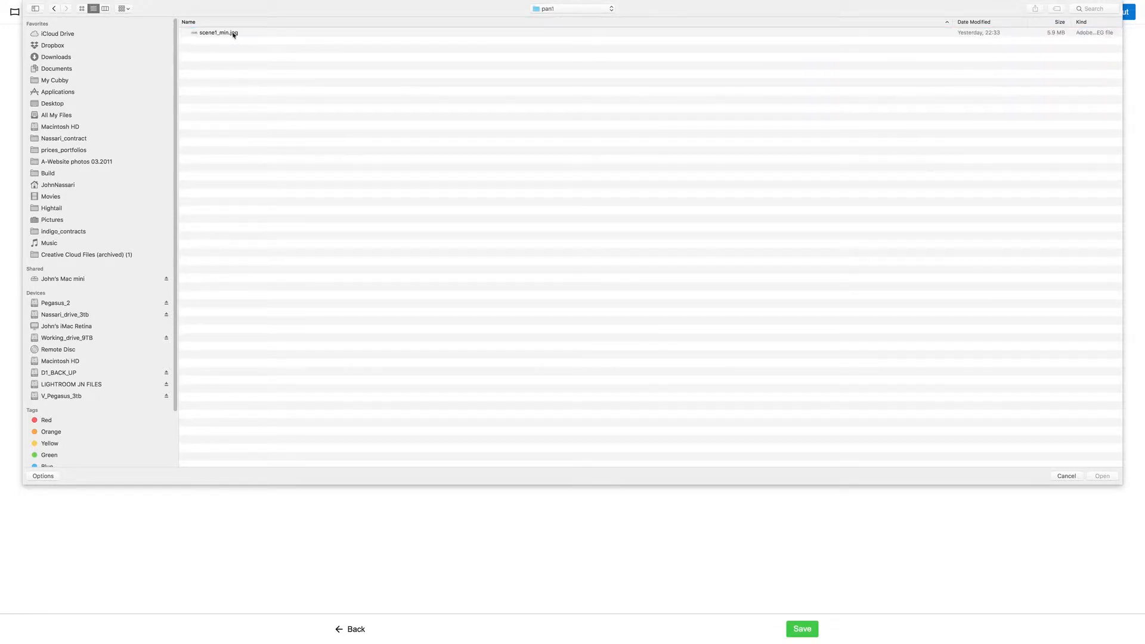
left_click(233, 34)
left_click(1103, 476)
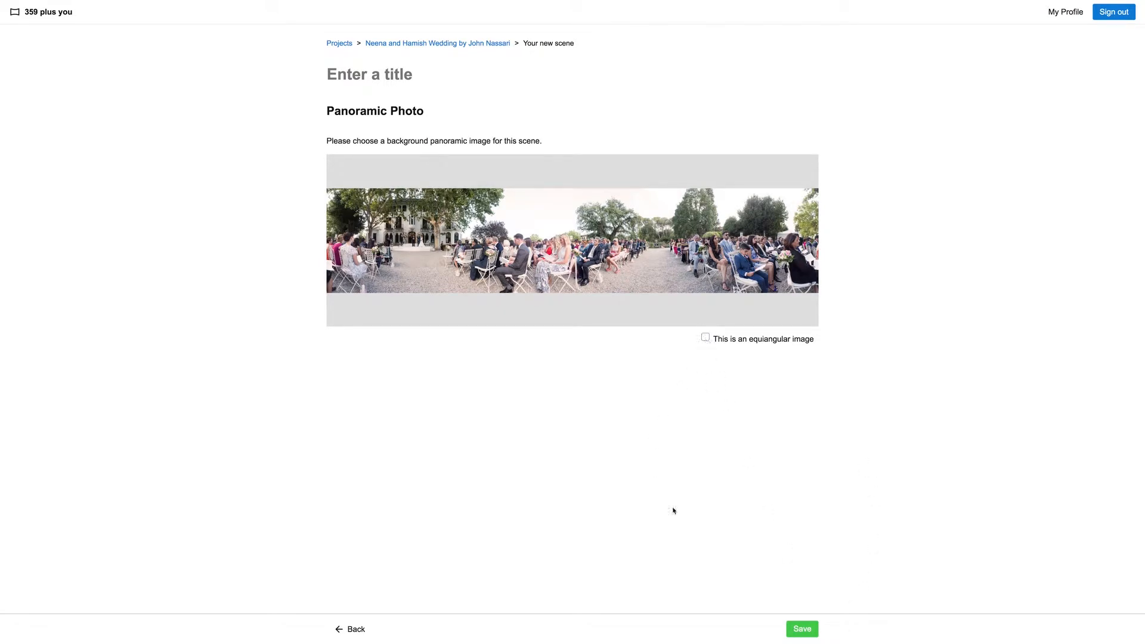
Title the new scene "Ceremony" and save it
left_click(808, 631)
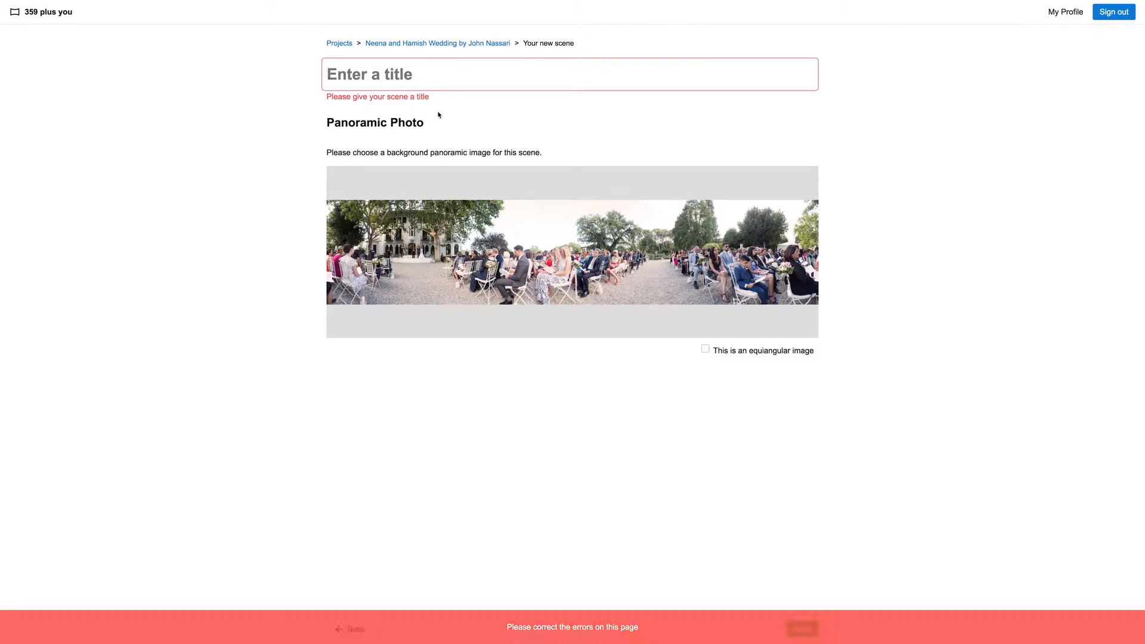
type("Ceremony")
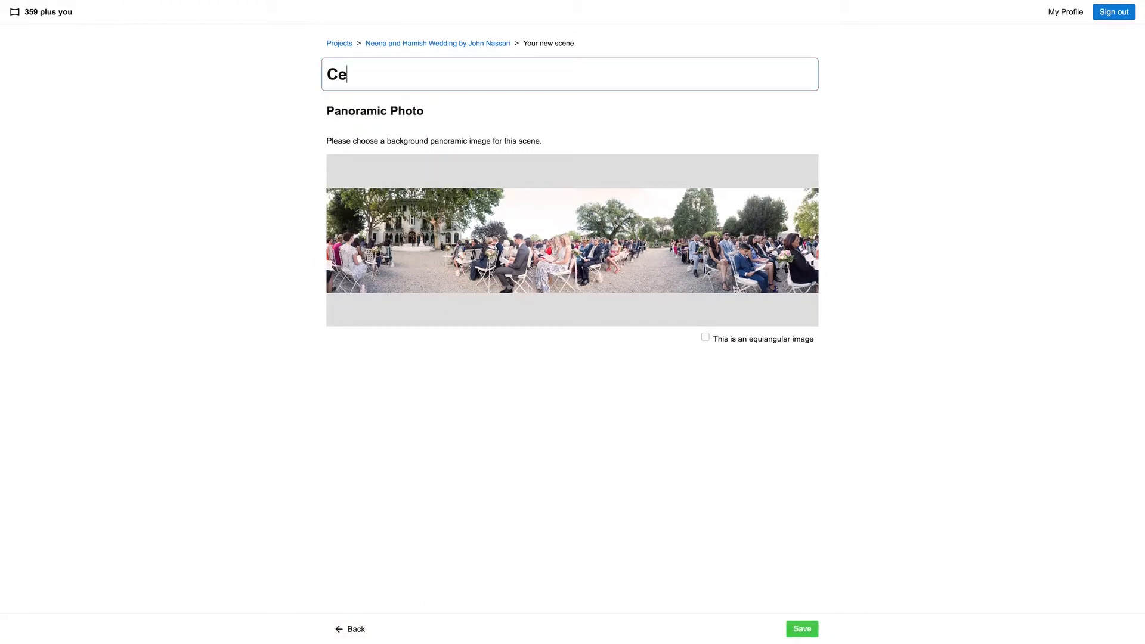
left_click(803, 629)
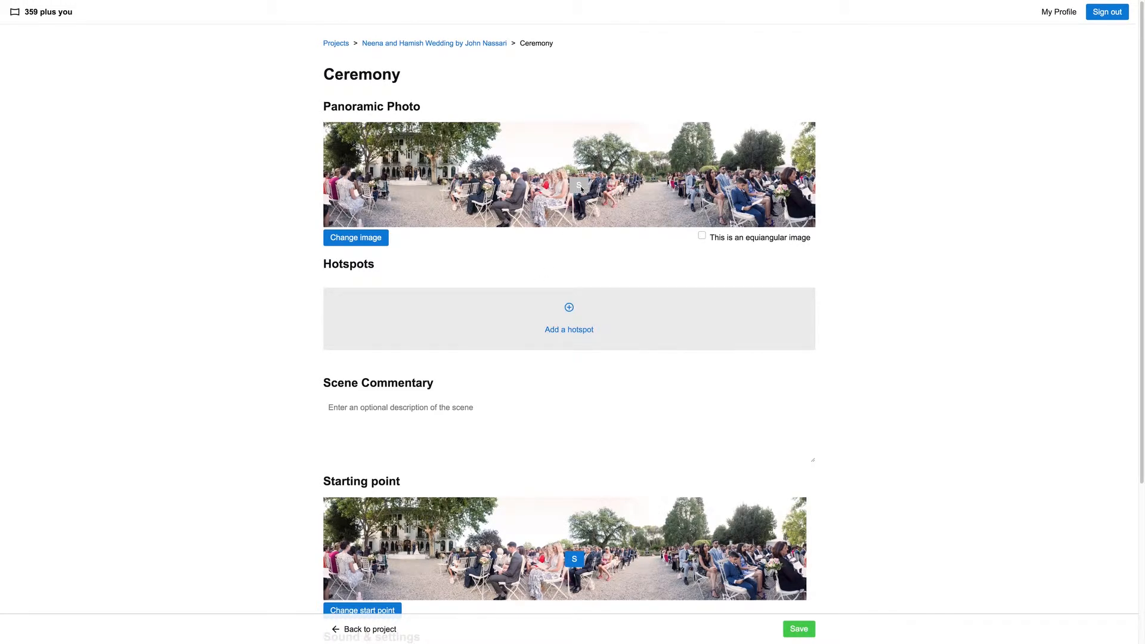
Move the Ceremony scene's starting point onto the gravel just below the wedding couple near the building and save it
left_click_drag(1143, 180, 1143, 285)
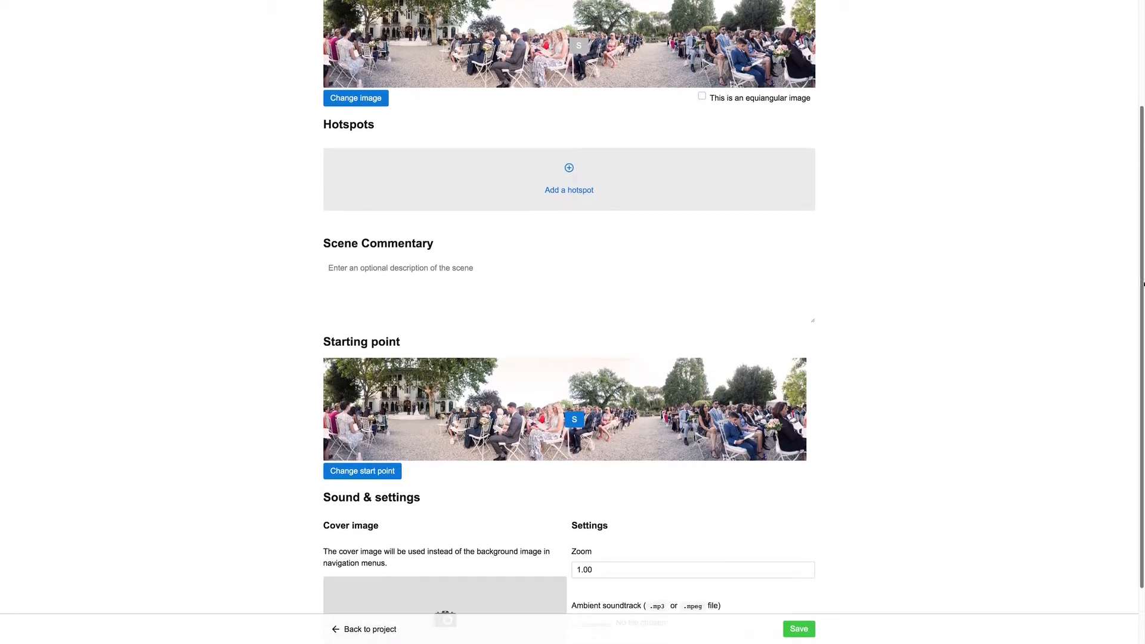
left_click(370, 474)
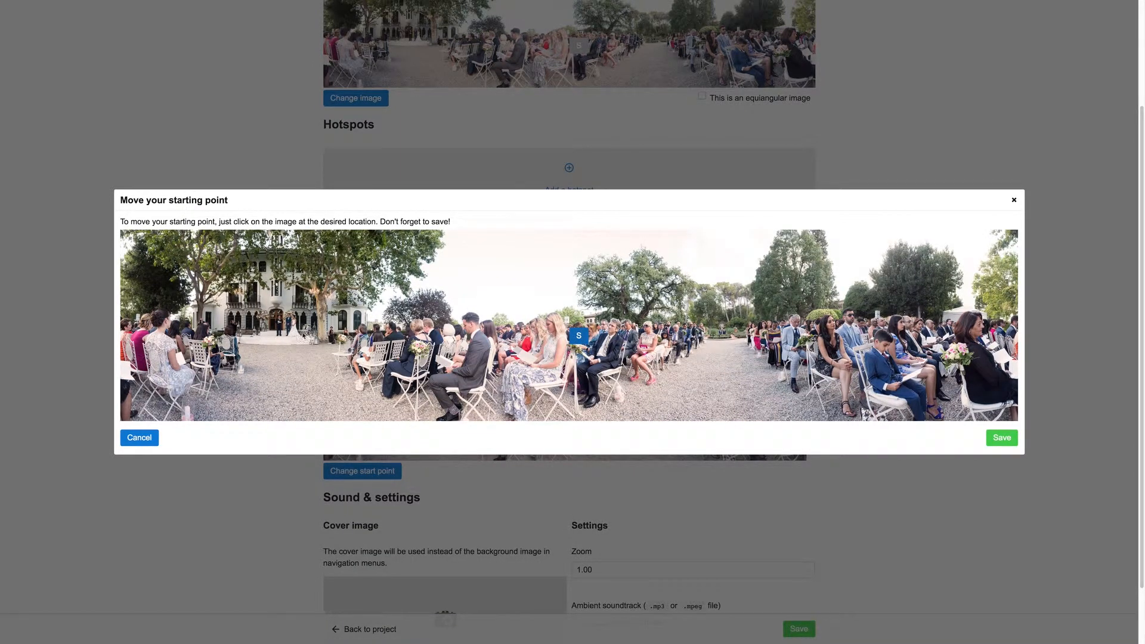
left_click(290, 343)
left_click(295, 355)
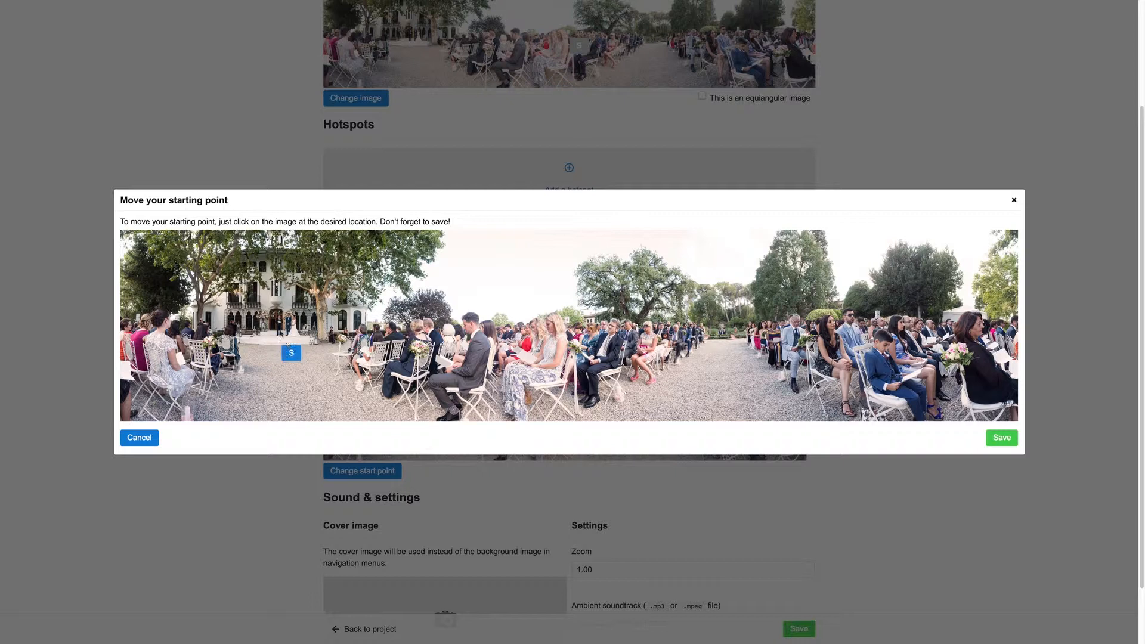
left_click(1000, 438)
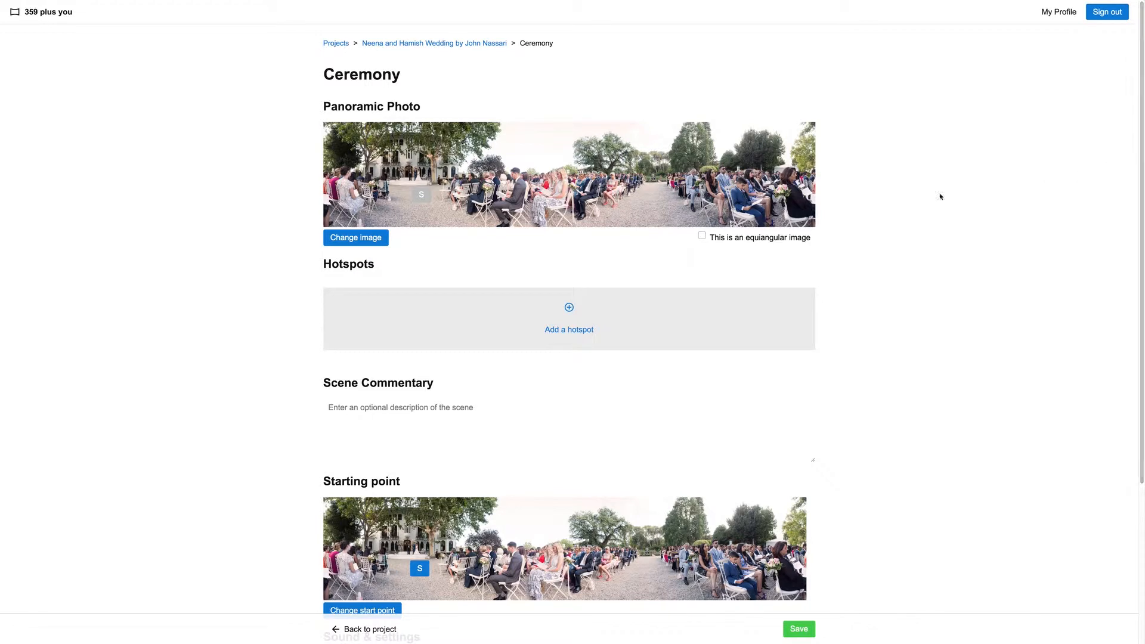
Add a hotspot titled "Preparation" at the base of the tall tree above the far-side guests in the panorama, and save it
left_click(569, 308)
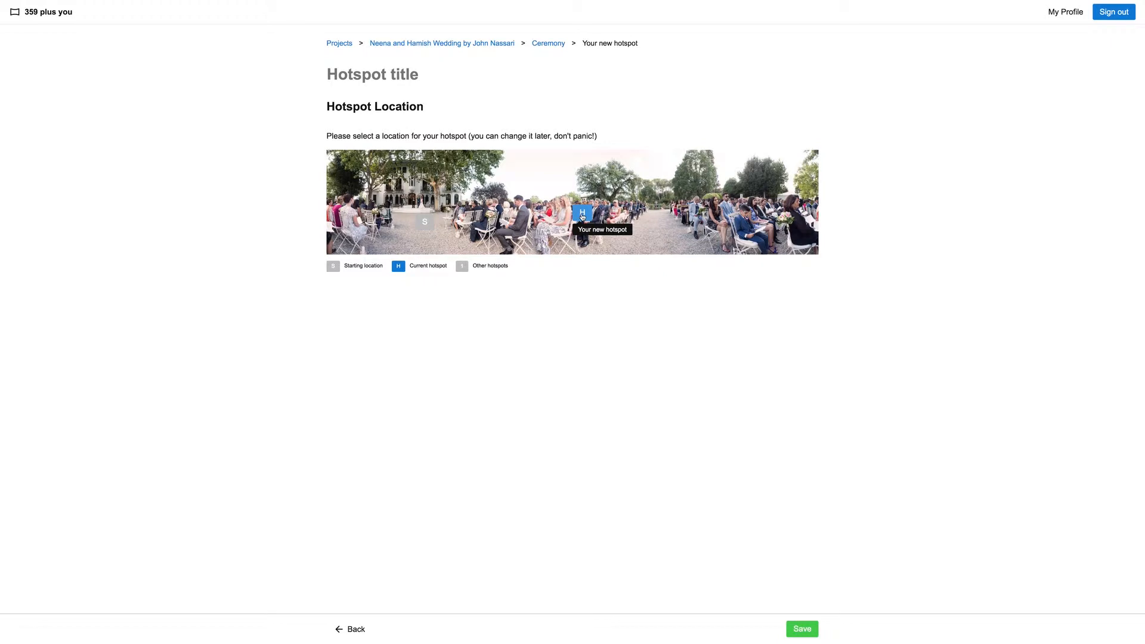
left_click(413, 78)
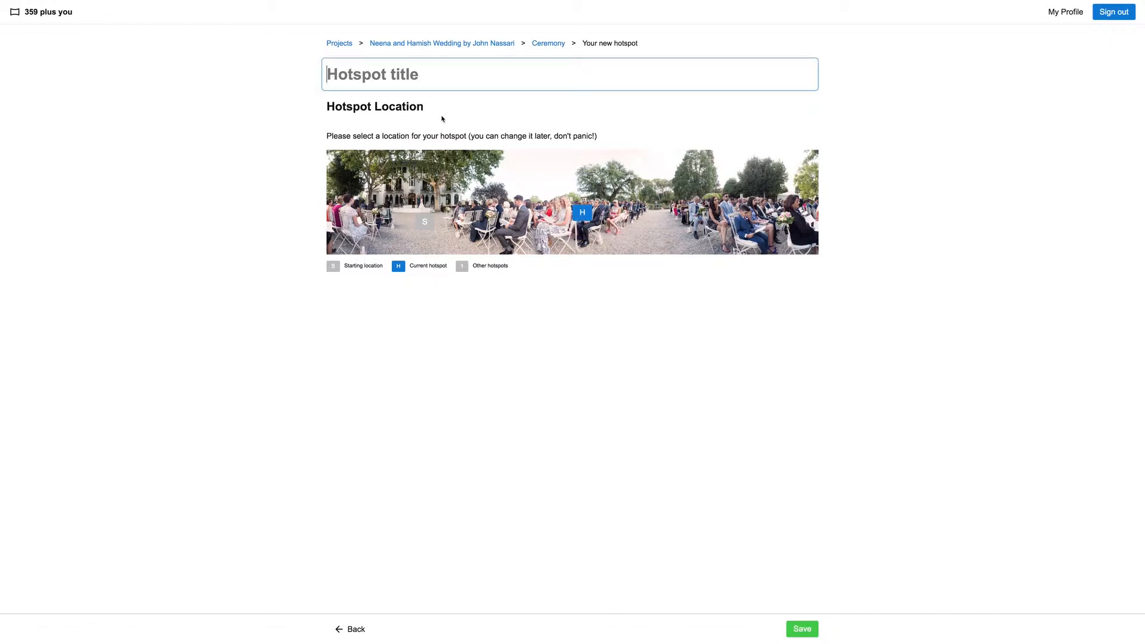
type("Preparation")
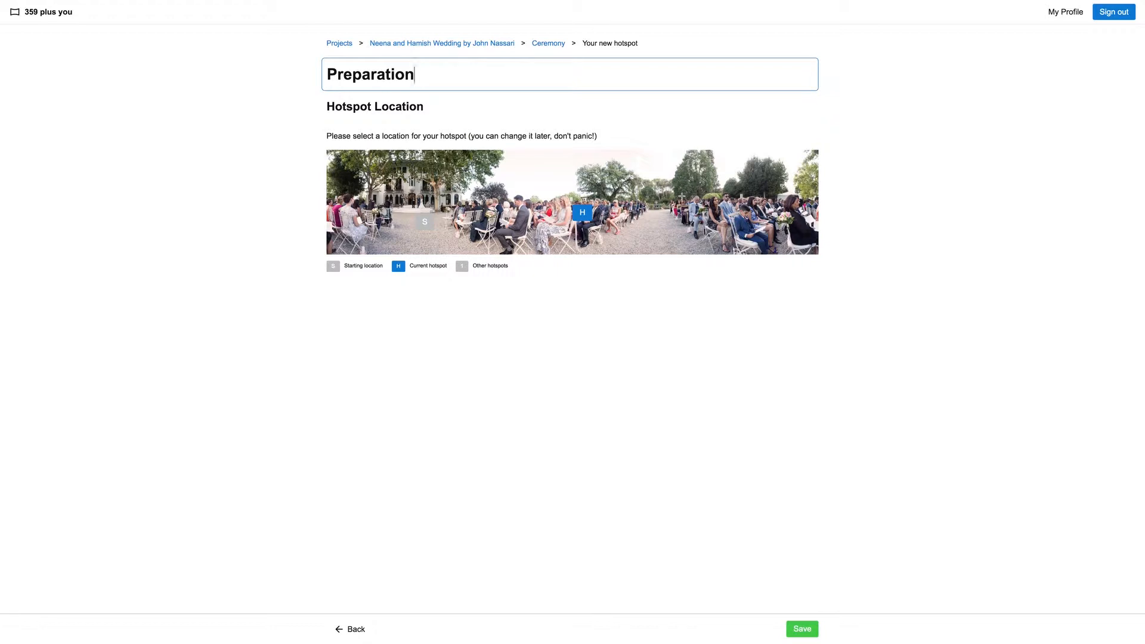
left_click(686, 198)
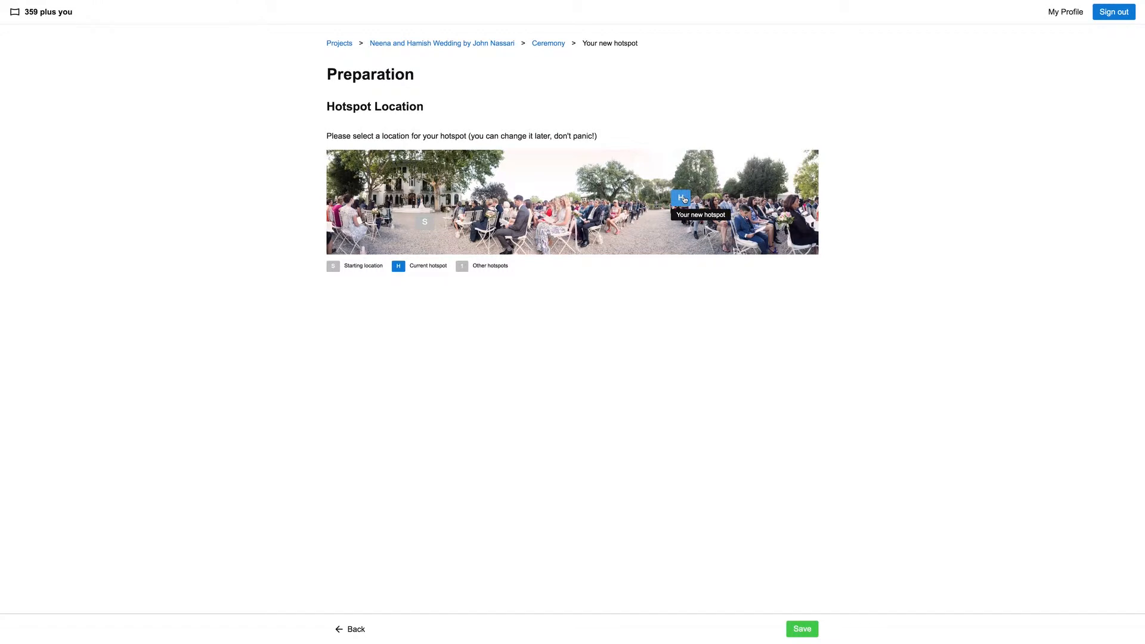
left_click(802, 628)
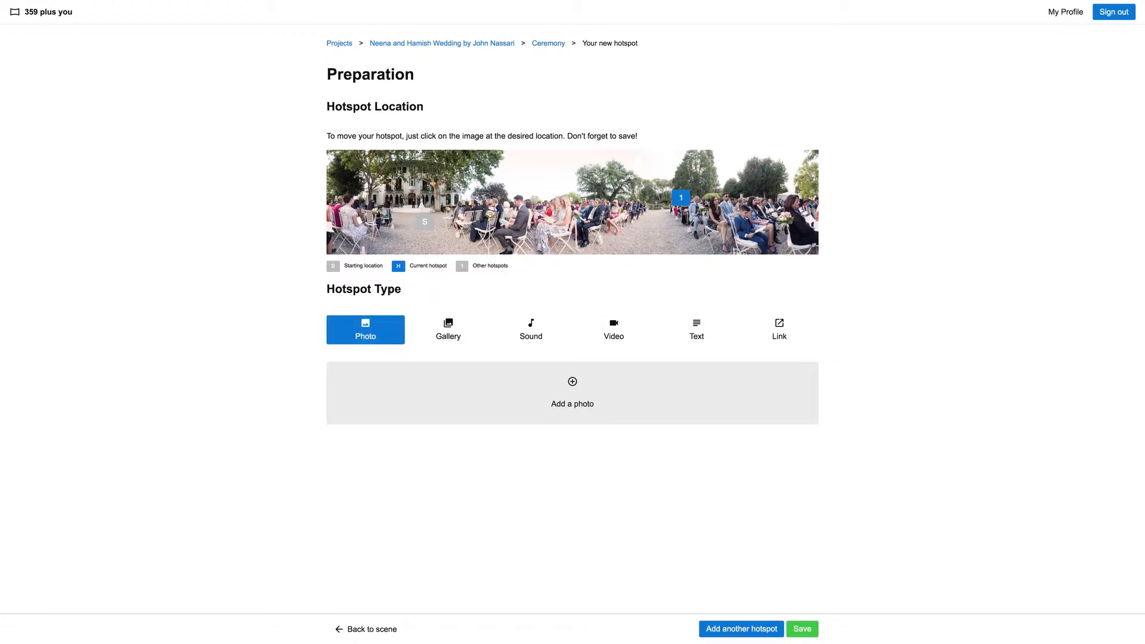
Make the Preparation hotspot a gallery and add all images from the galleries/scene1/gallery1_preparation folder
left_click(449, 334)
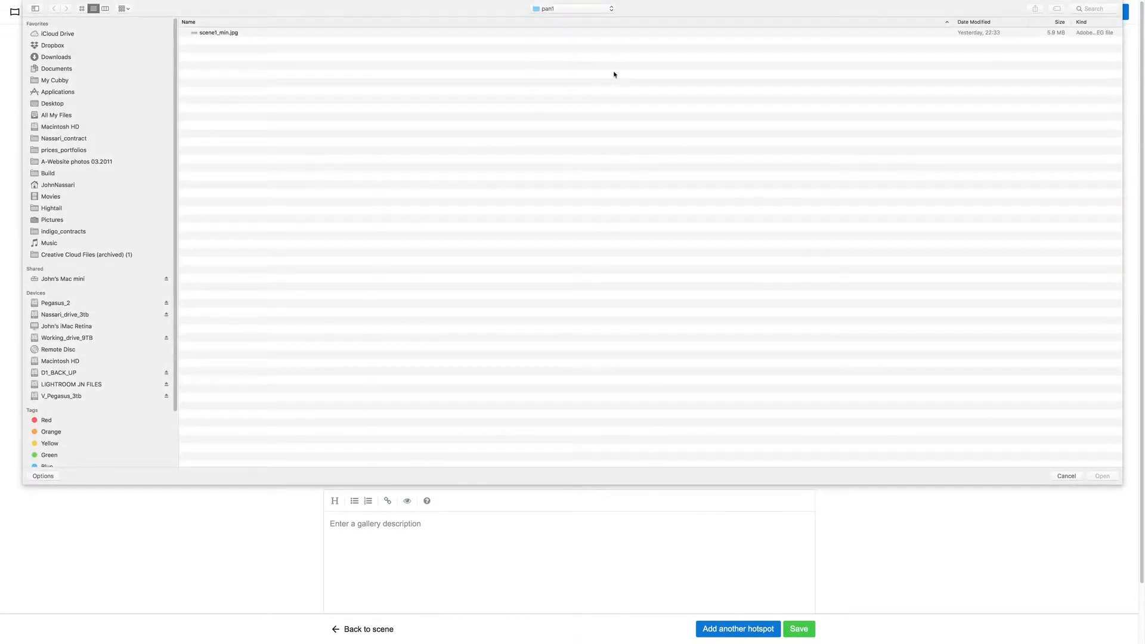
left_click(599, 9)
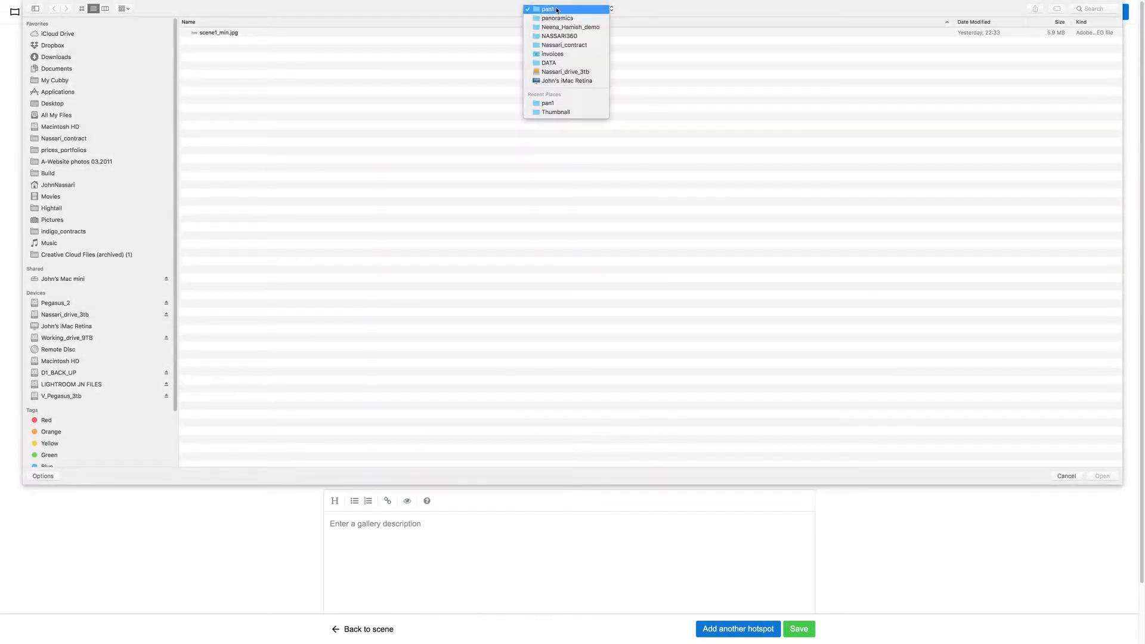
left_click(555, 22)
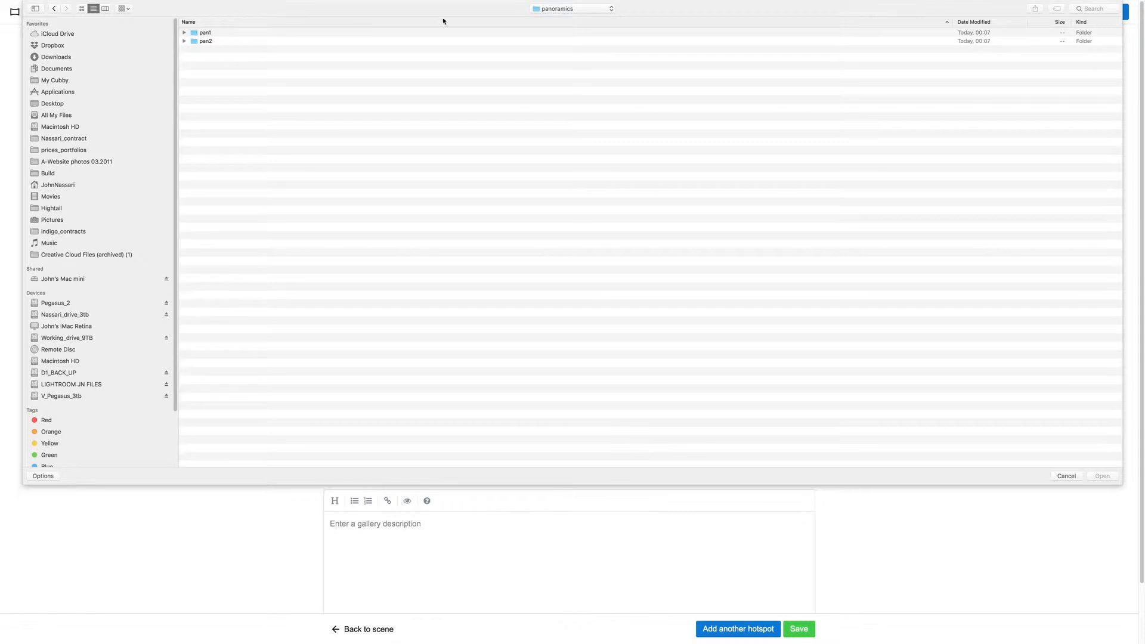
left_click(545, 9)
left_click(555, 25)
left_click(240, 32)
double_click(230, 33)
left_click(227, 33)
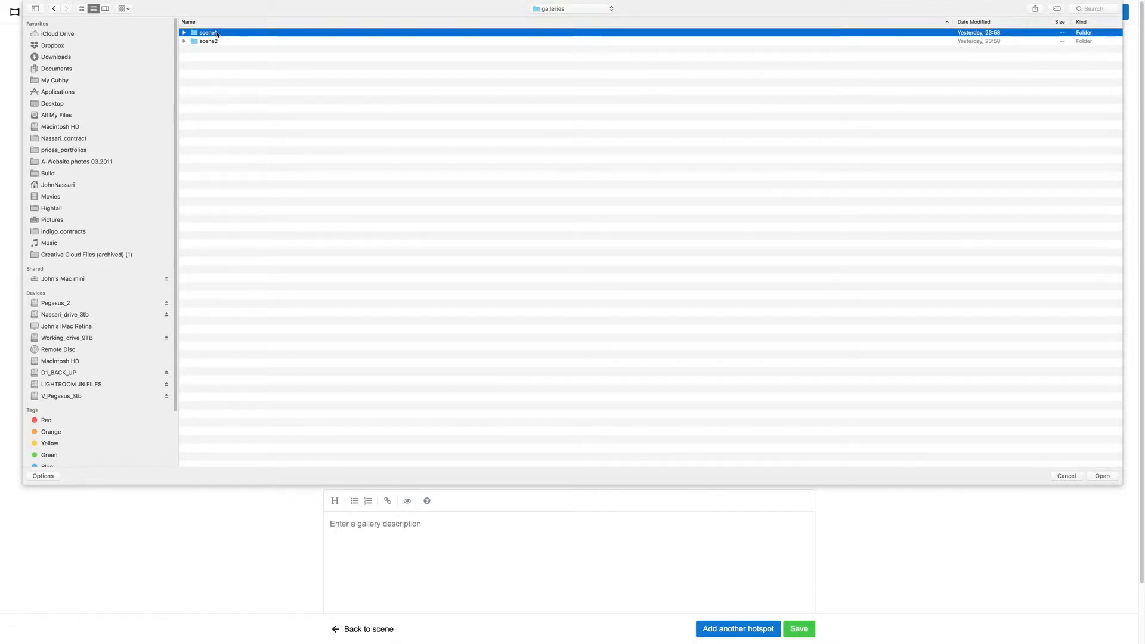
double_click(227, 34)
double_click(251, 34)
left_click(232, 34)
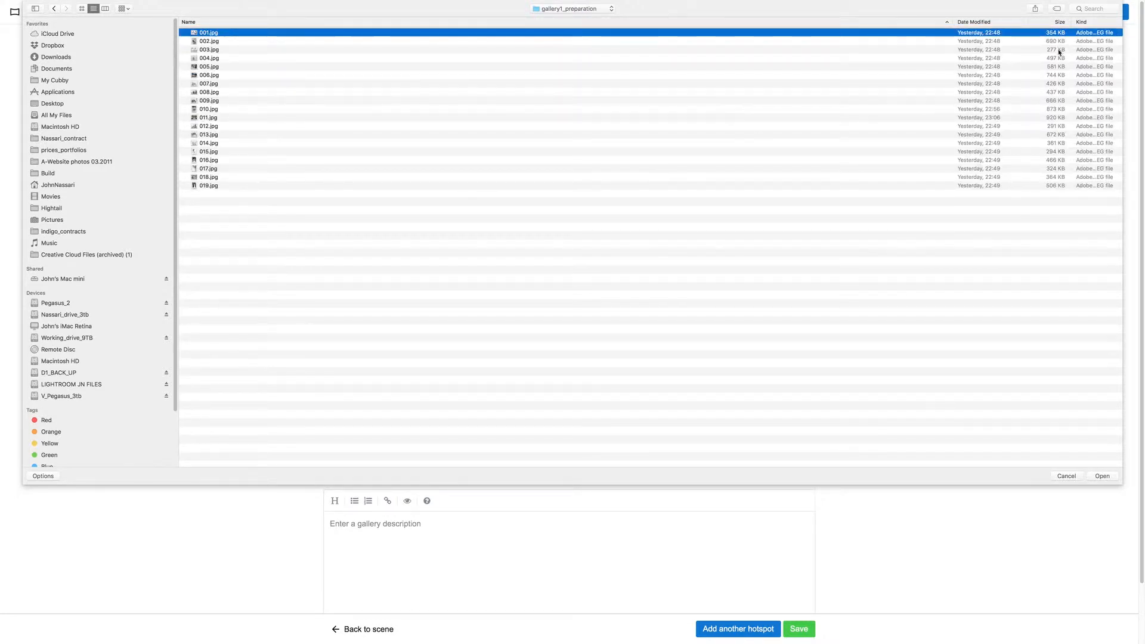
key("super+a")
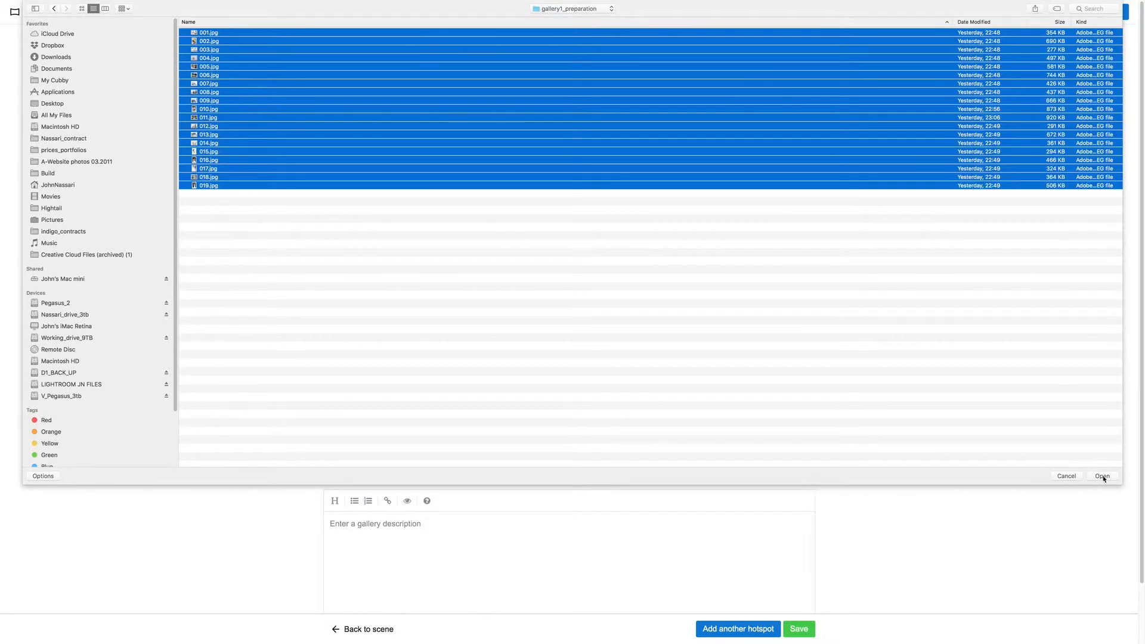
left_click(1102, 476)
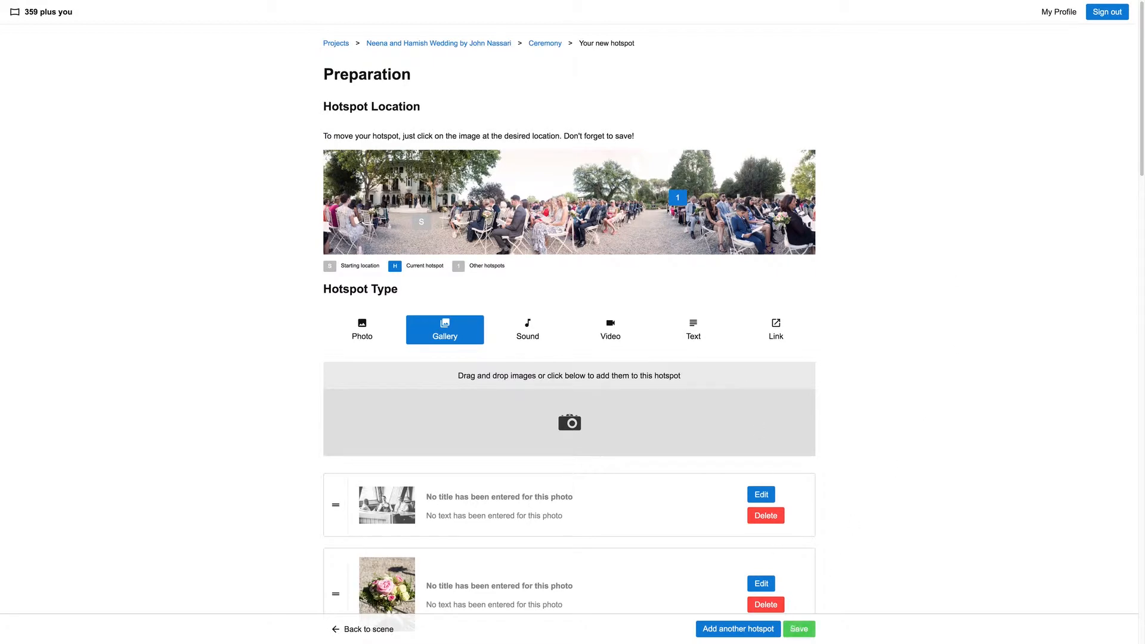
Add another hotspot titled "Highlights Film" beside the wedding couple in front of the building, just above the starting point, and save it
left_click(725, 630)
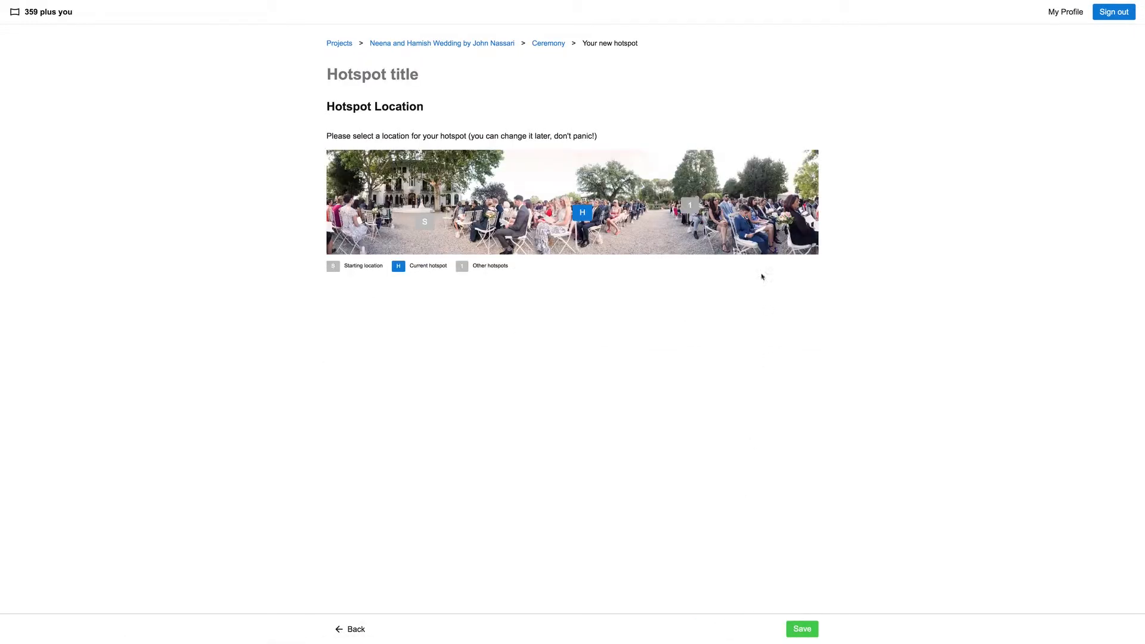
left_click(406, 211)
left_click(391, 77)
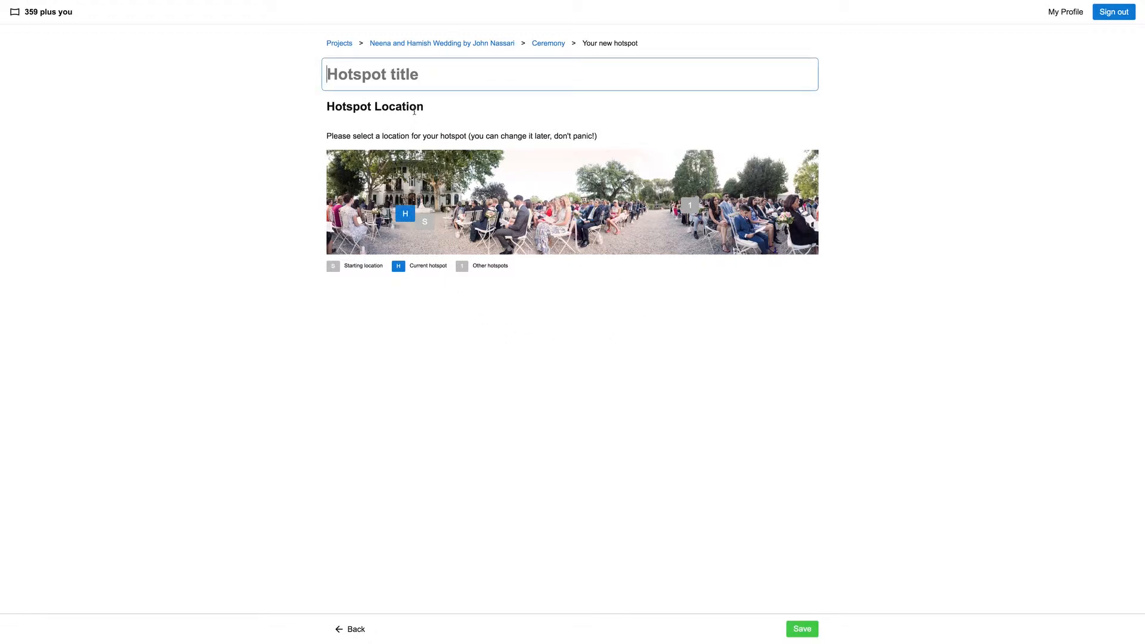
type("Video")
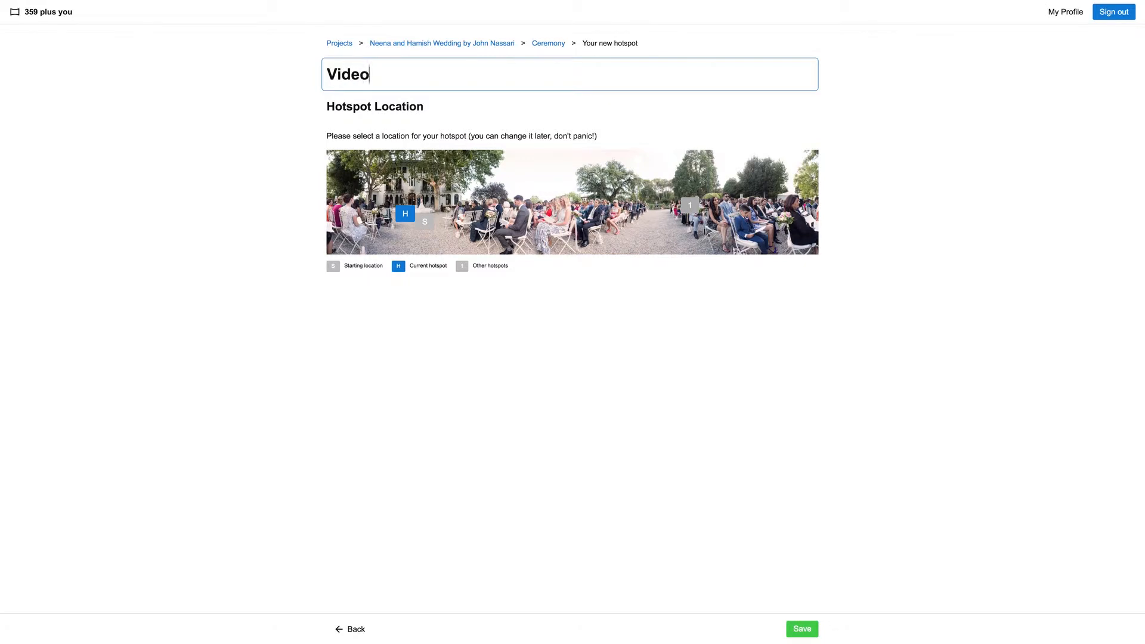
key("BackSpace")
key("BackSpace")
key("BackSpace")
key("BackSpace")
key("BackSpace")
type("Highlights")
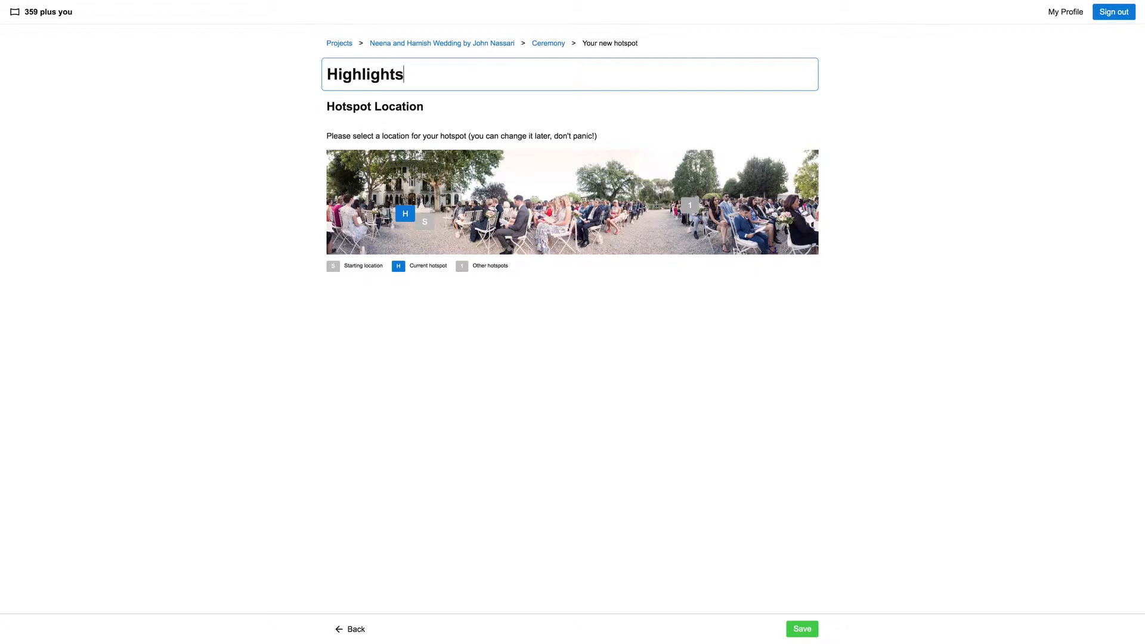
type(" Film")
left_click(805, 628)
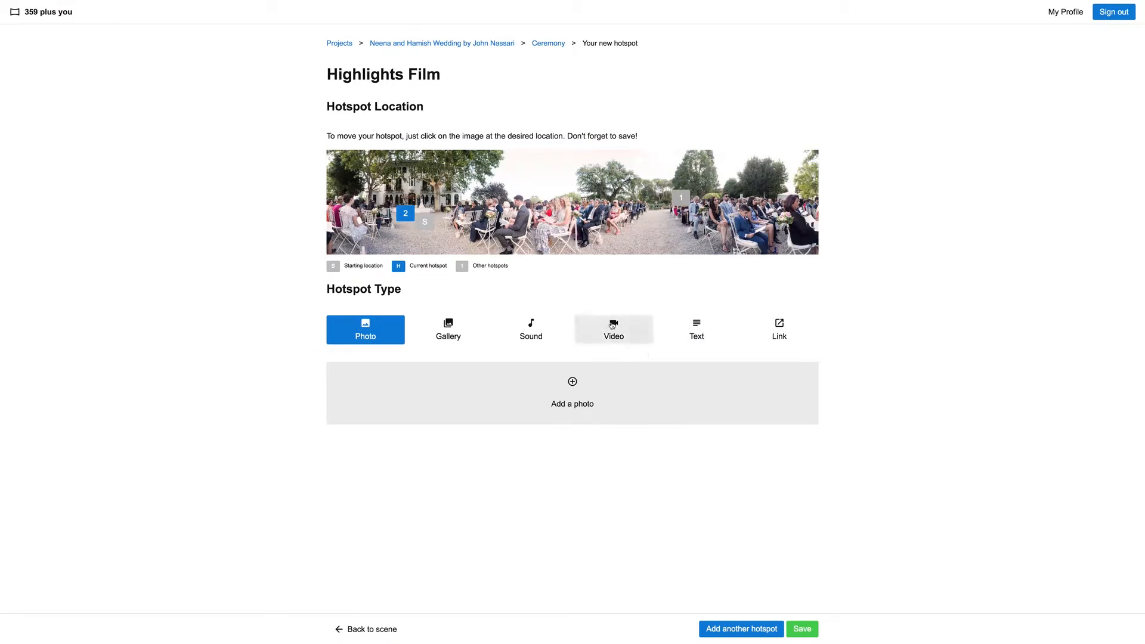
left_click(618, 331)
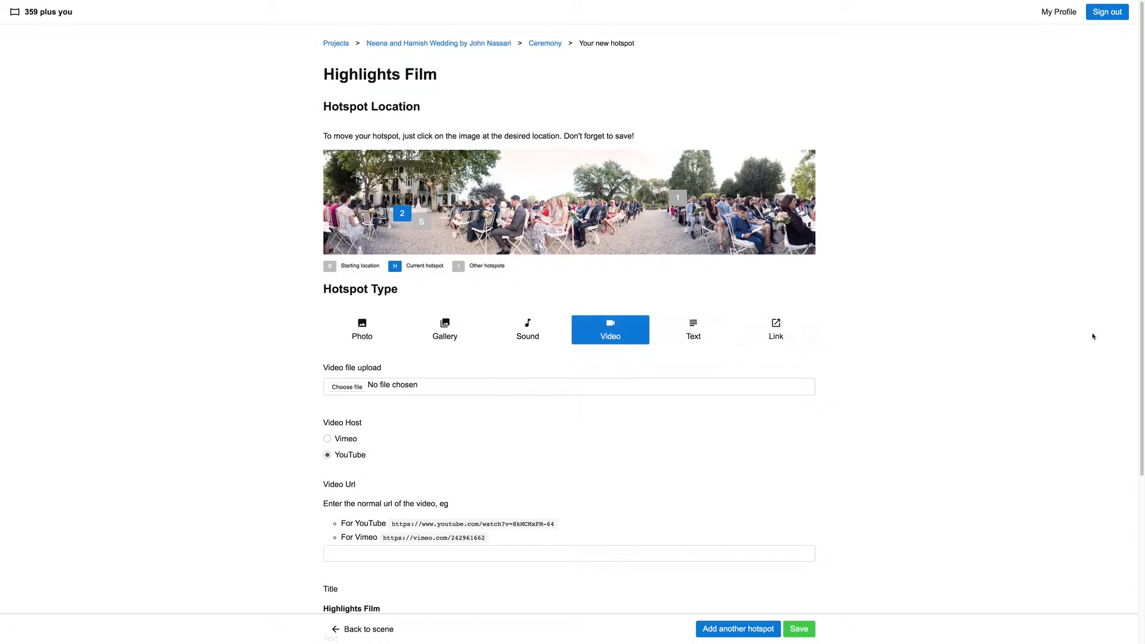
scroll(1139, 266, "down", 3)
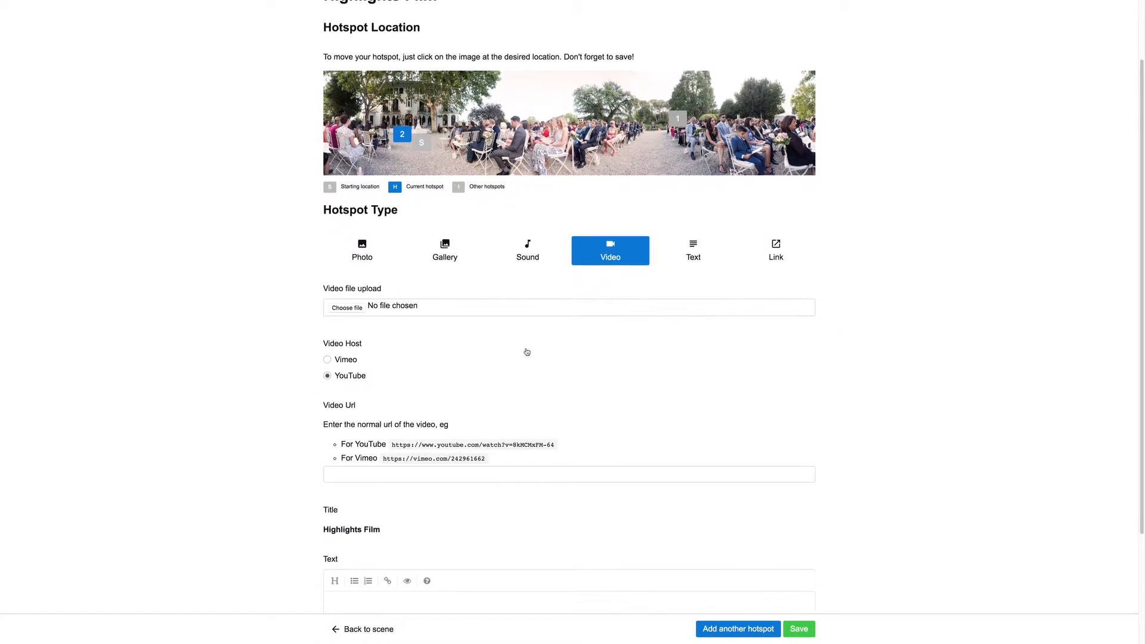
left_click(327, 360)
left_click(359, 475)
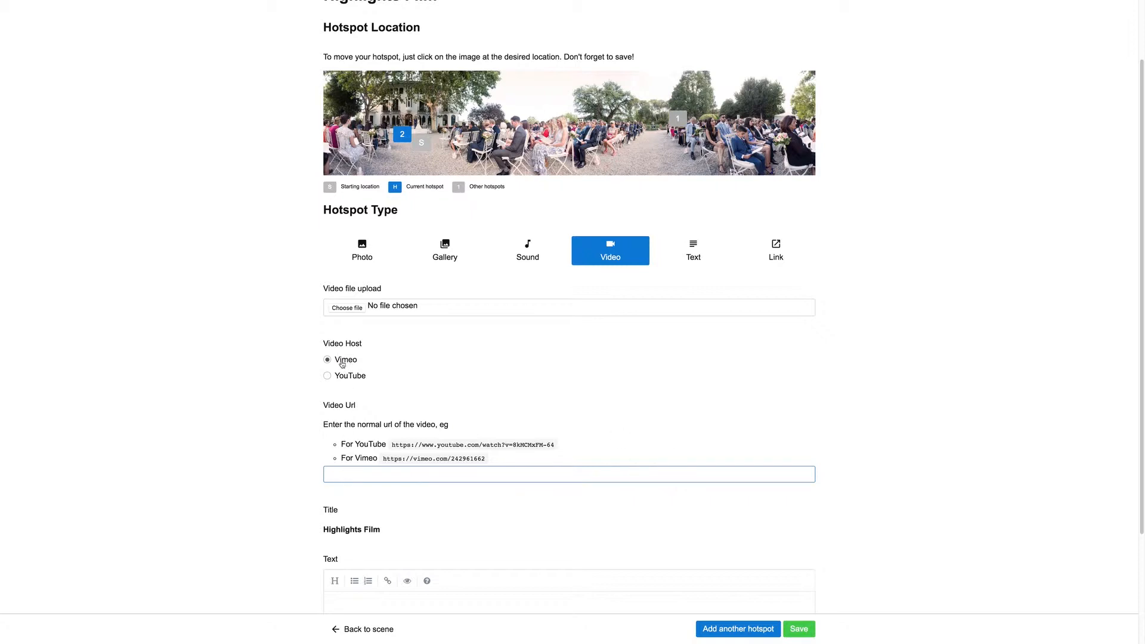
left_click(348, 472)
type("https://vimeo.com/237780748")
left_click(801, 630)
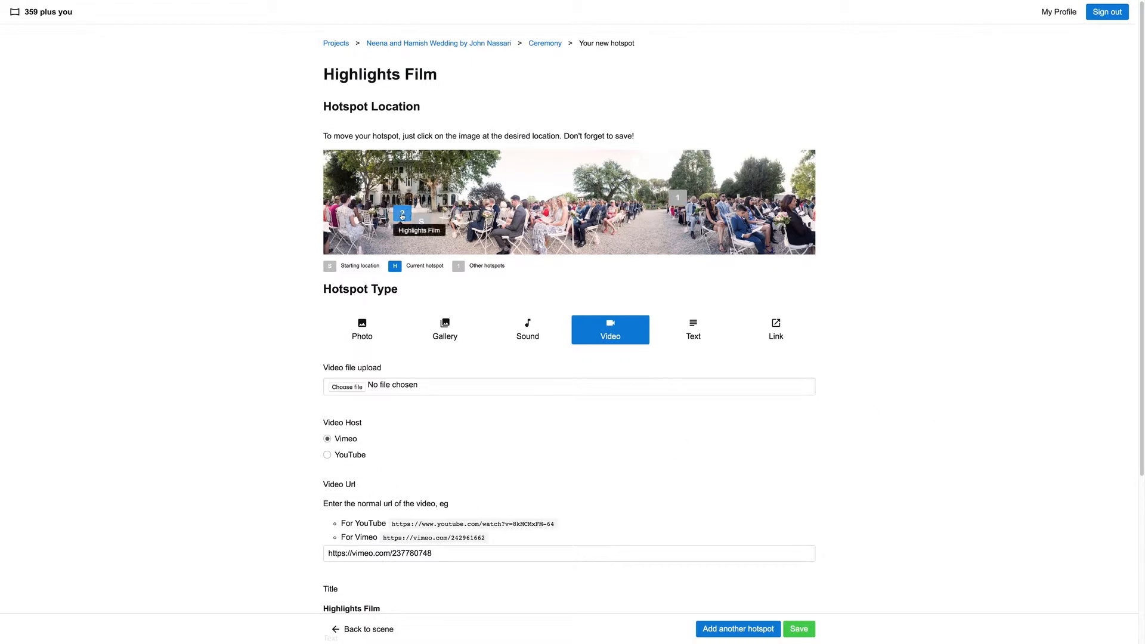
left_click(804, 629)
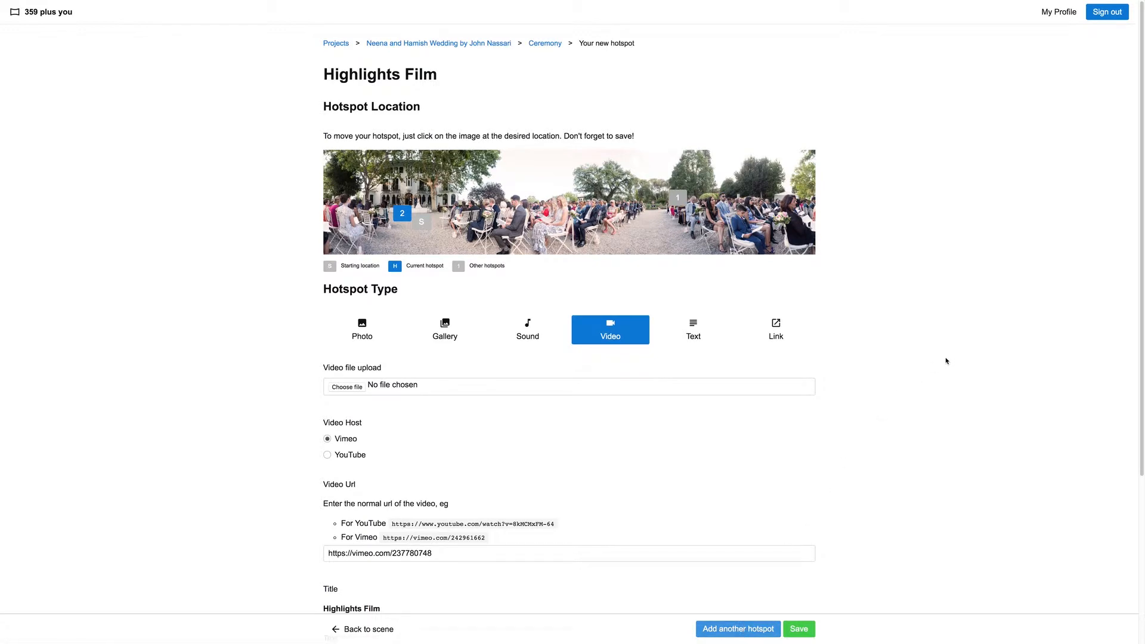
Add another hotspot titled "Ceremony" at the default location in the middle of the panorama and save it
left_click(741, 629)
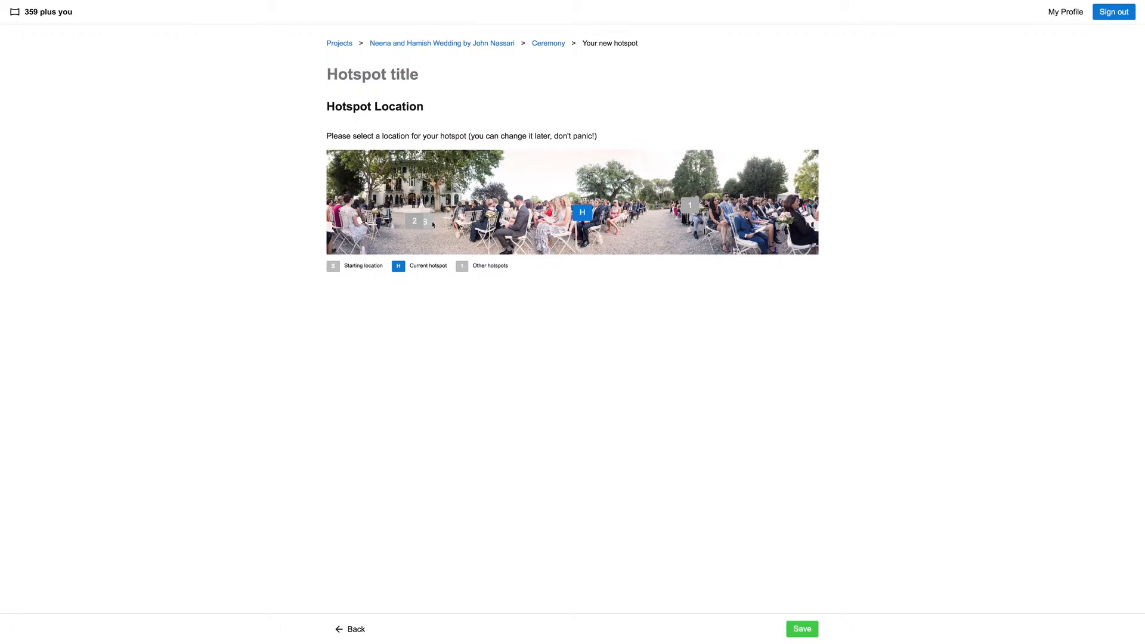
left_click(405, 73)
type("Ceremony")
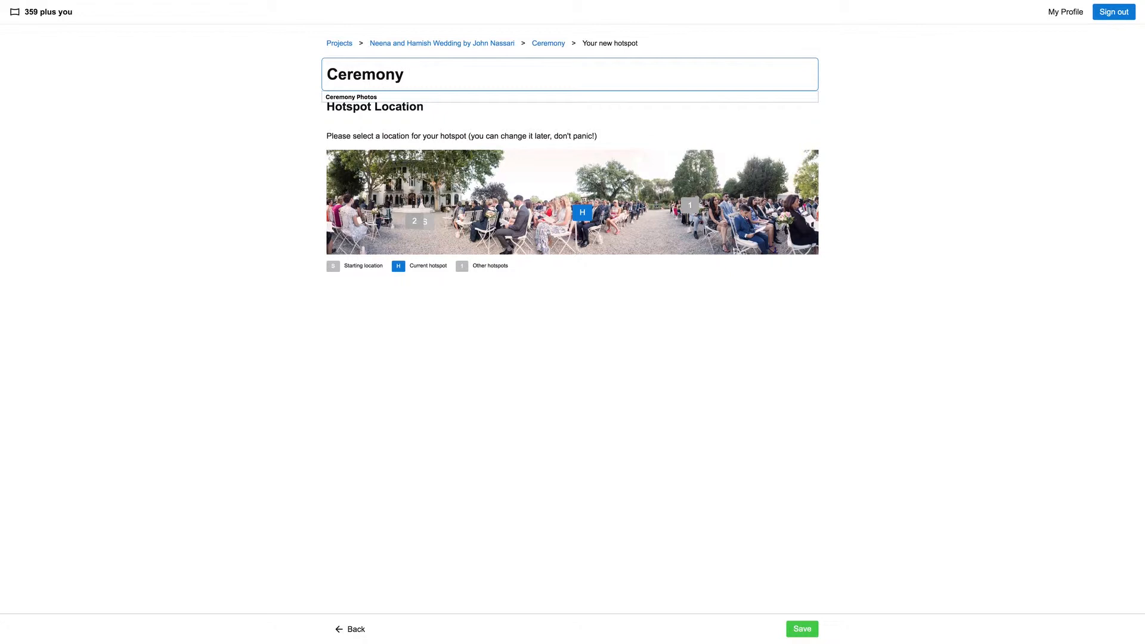
left_click(805, 630)
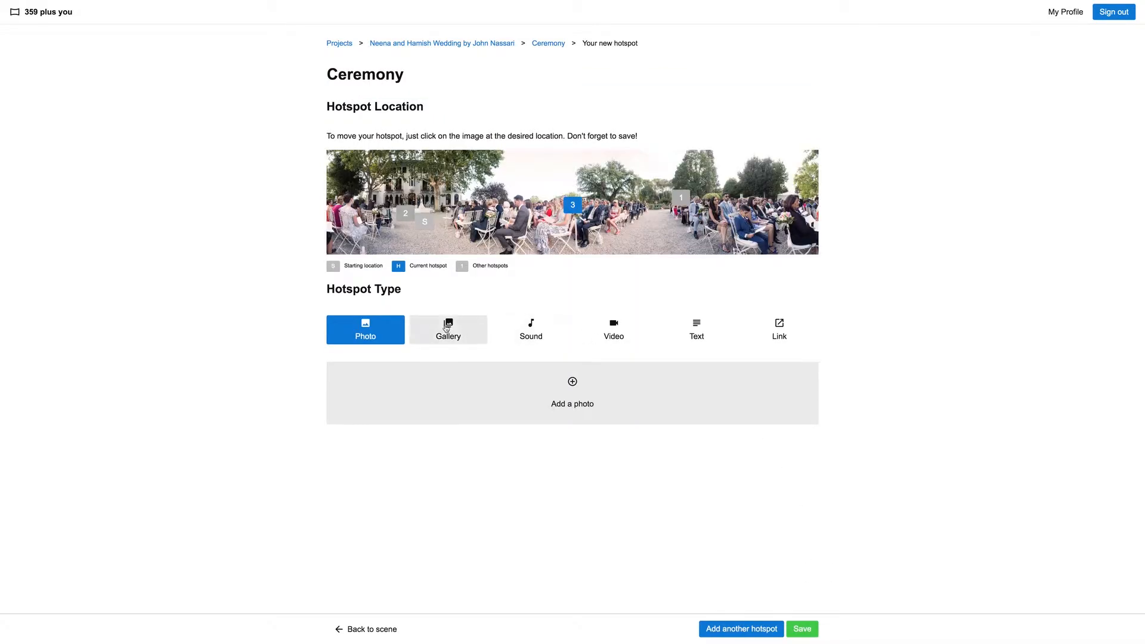
Make the Ceremony hotspot a gallery and add all images from the scene1/gallery2_ceremony folder
left_click(456, 340)
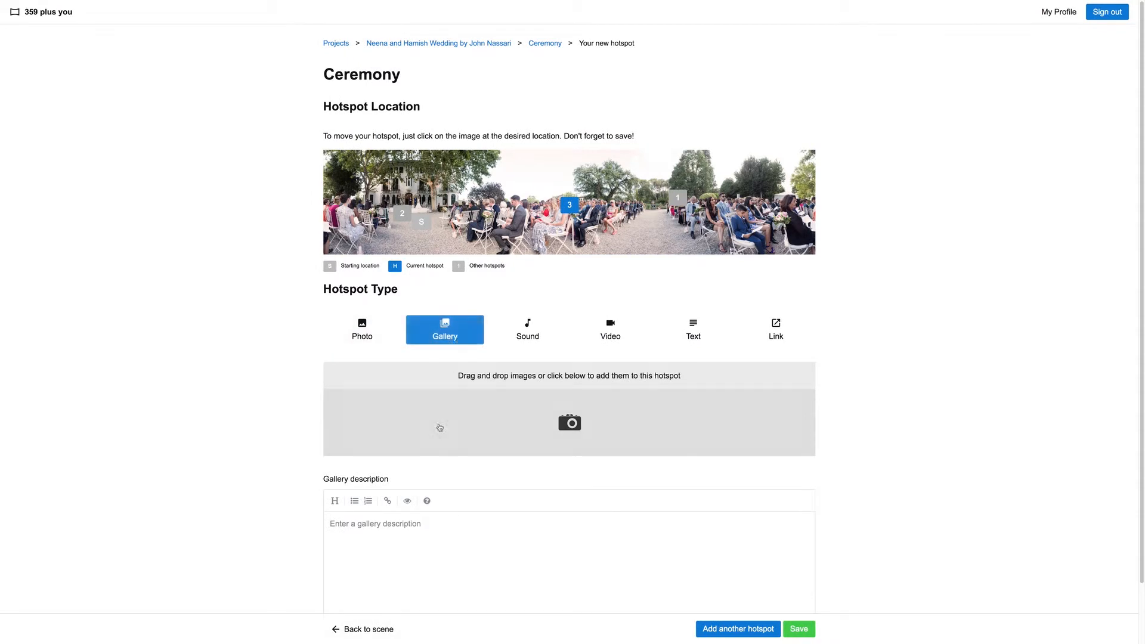
left_click(806, 376)
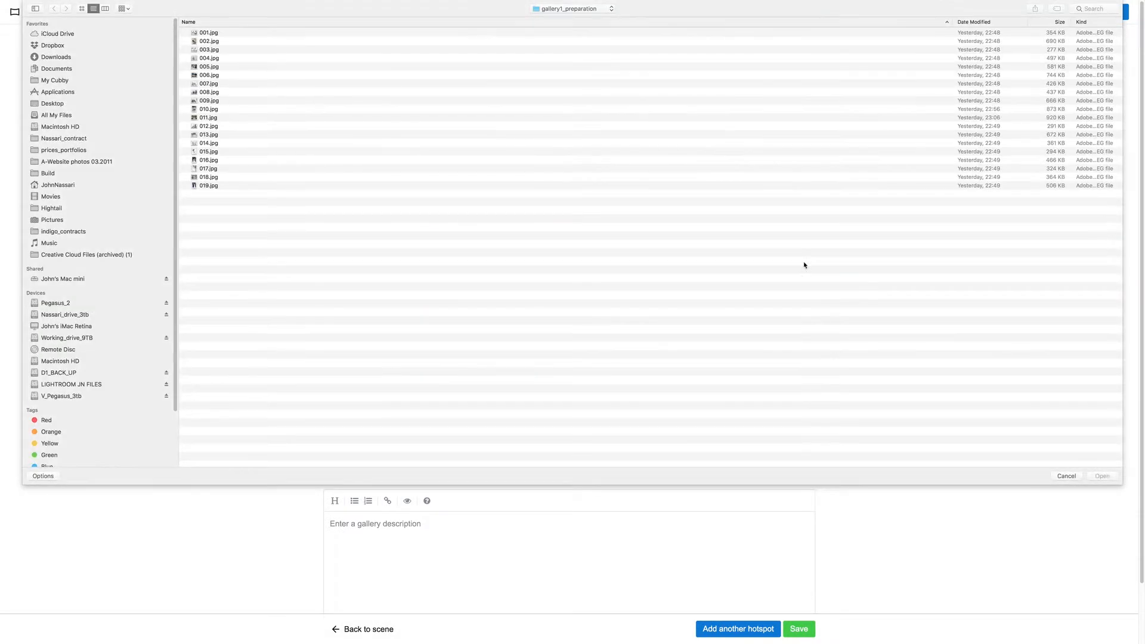
left_click(573, 8)
left_click(554, 20)
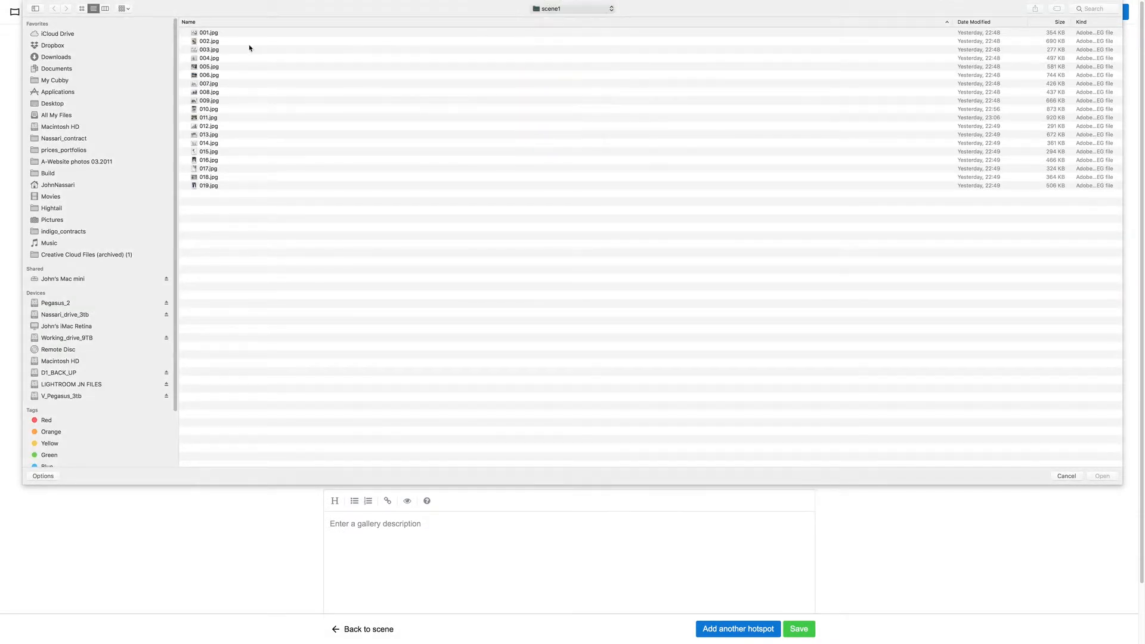
double_click(217, 41)
left_click(225, 34)
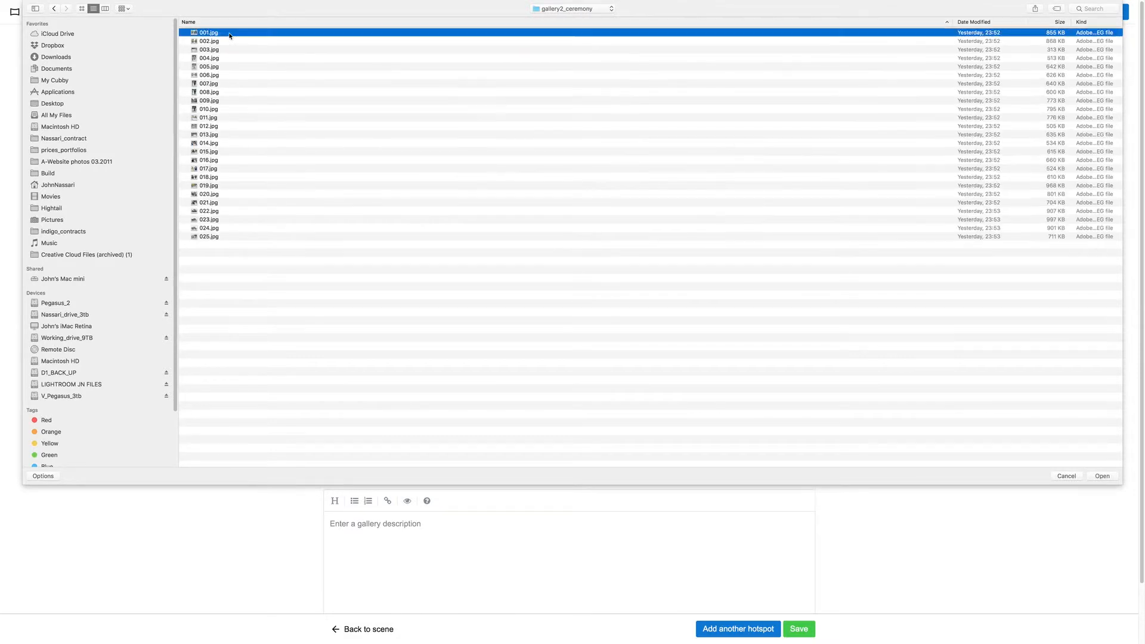
key("super+a")
left_click(1111, 479)
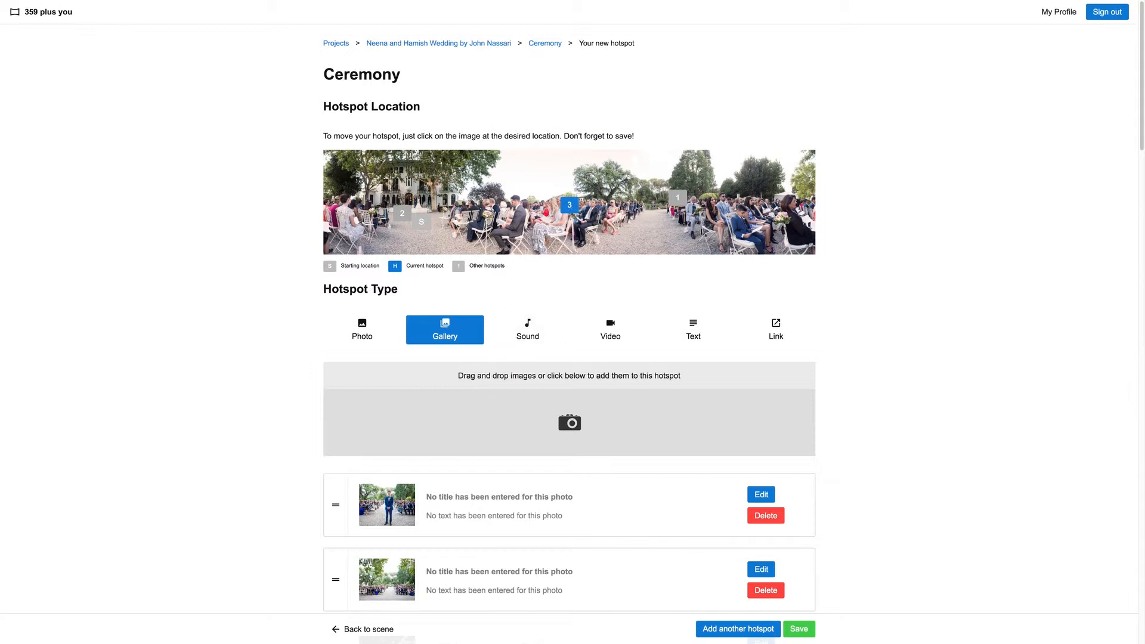
Move the Ceremony hotspot to the base of the broad tree near the panorama's middle, save it and return to the scene
left_click(608, 199)
left_click(578, 208)
left_click(603, 201)
left_click(799, 629)
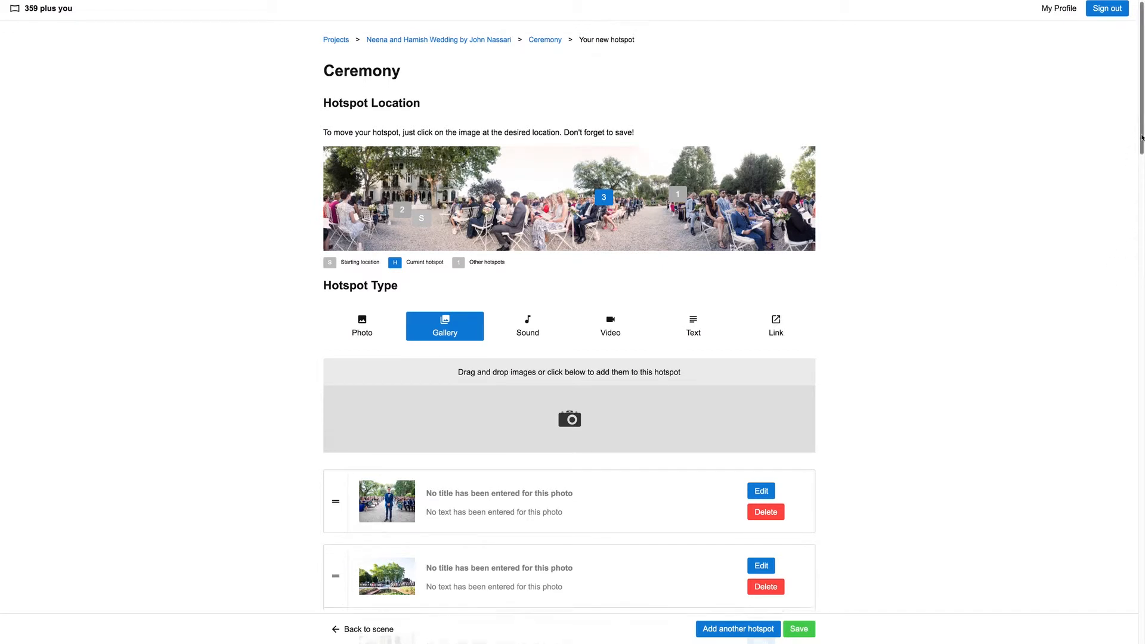
scroll(1074, 209, "down", 7)
scroll(1007, 288, "up", 2)
left_click(365, 631)
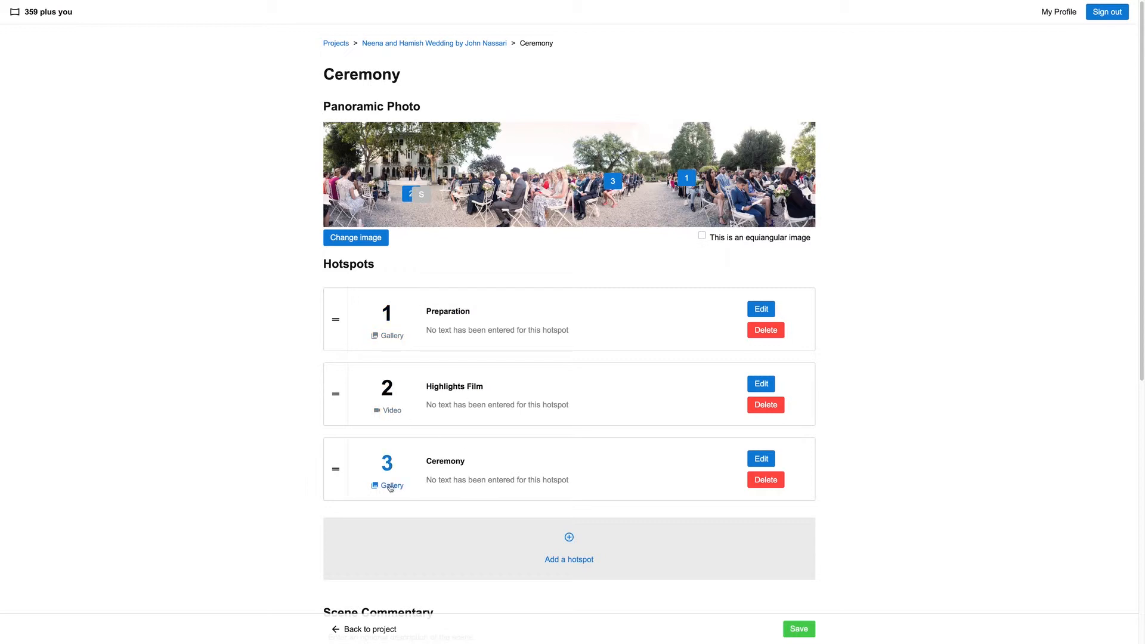
Set ambient1.mp3 from the sound folder as the Ceremony scene's ambient soundtrack and save the scene
left_click_drag(1138, 231, 1133, 499)
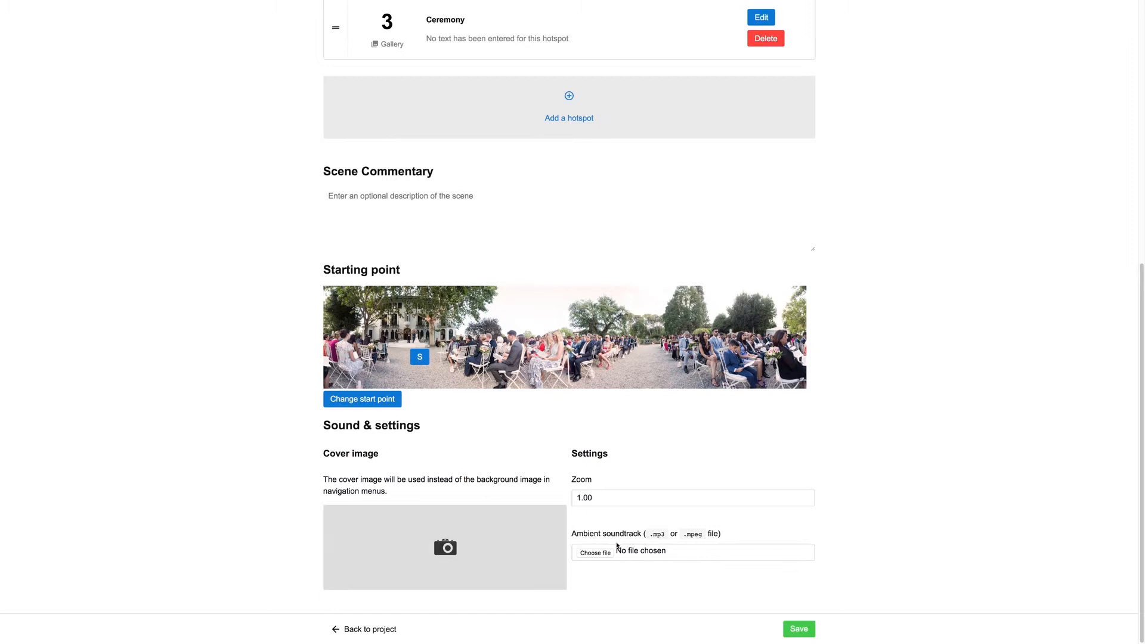
left_click(596, 554)
left_click(548, 8)
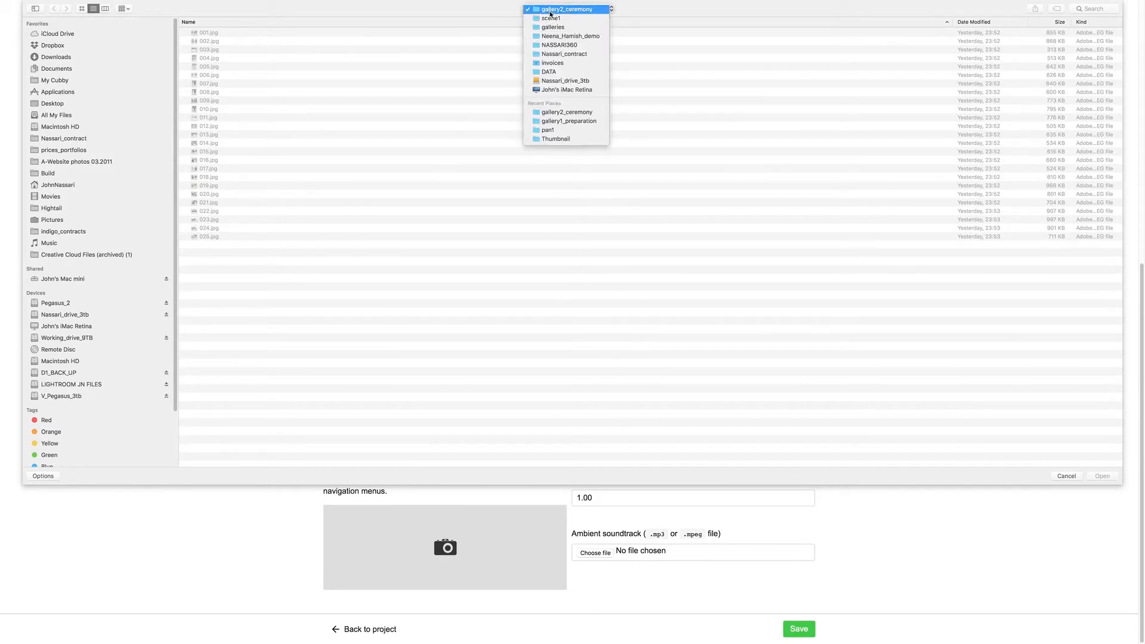
left_click(554, 20)
left_click(548, 9)
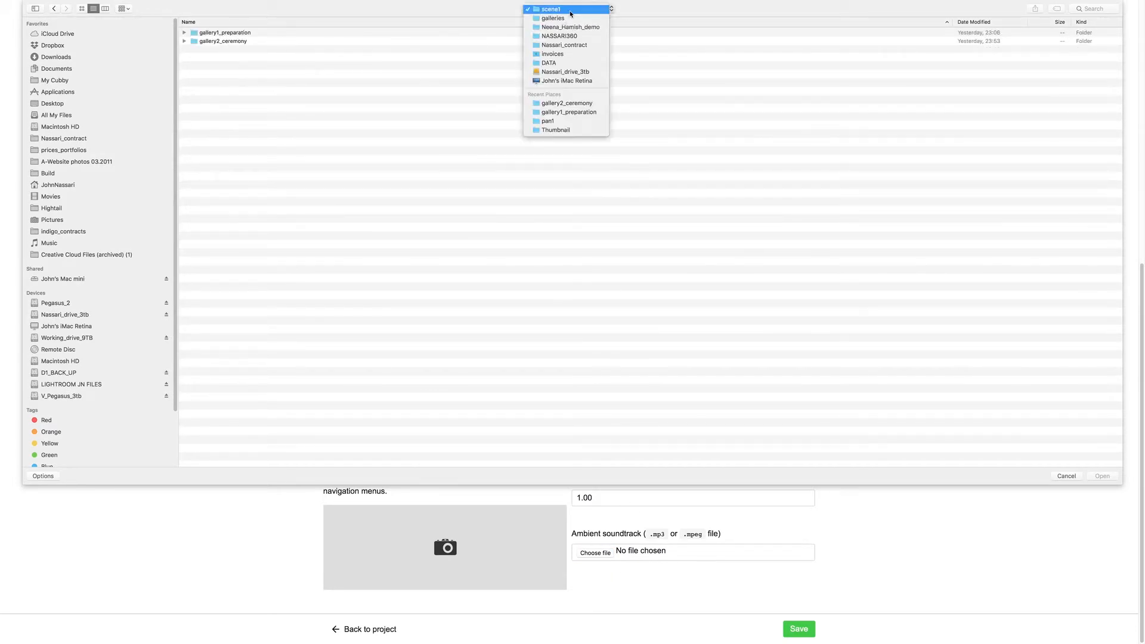
left_click(554, 17)
left_click(564, 10)
left_click(554, 20)
double_click(225, 50)
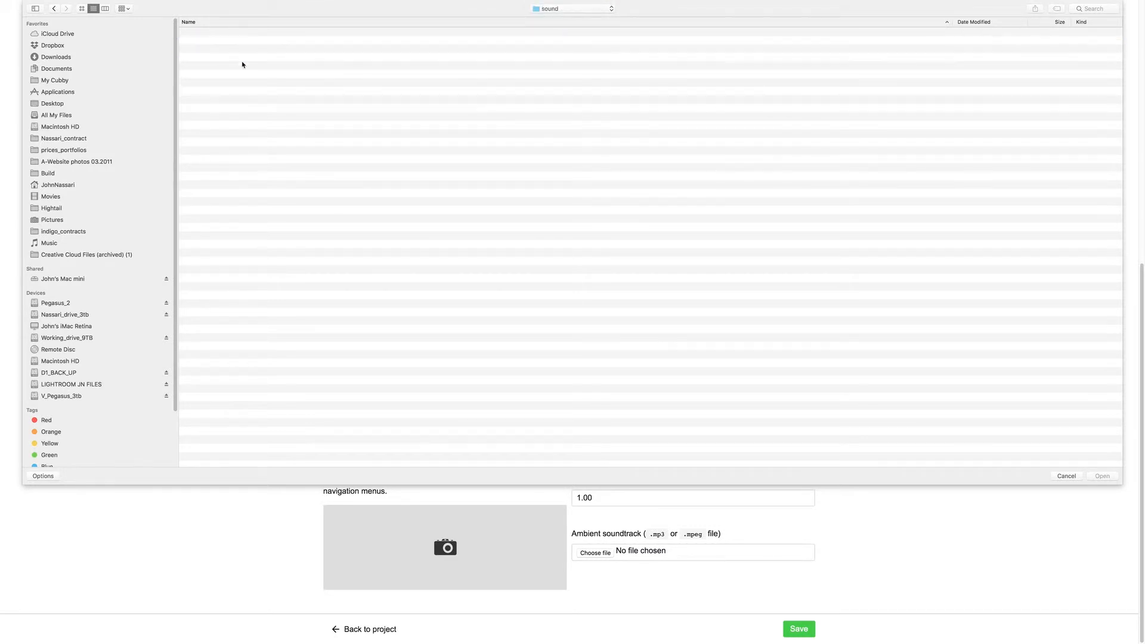
left_click(225, 33)
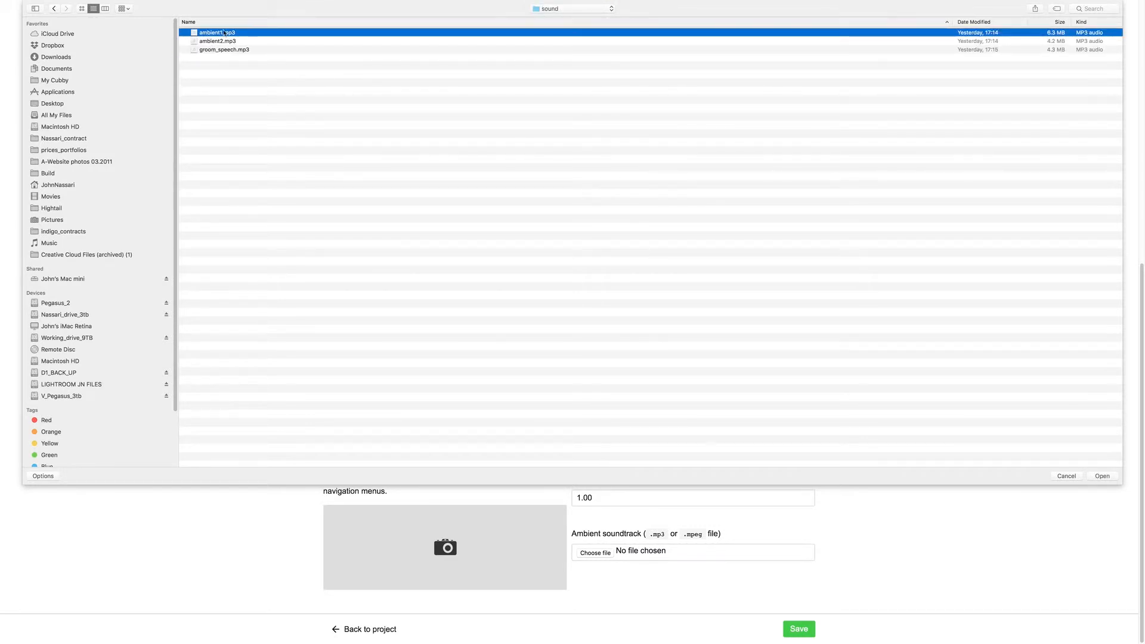
left_click(1102, 476)
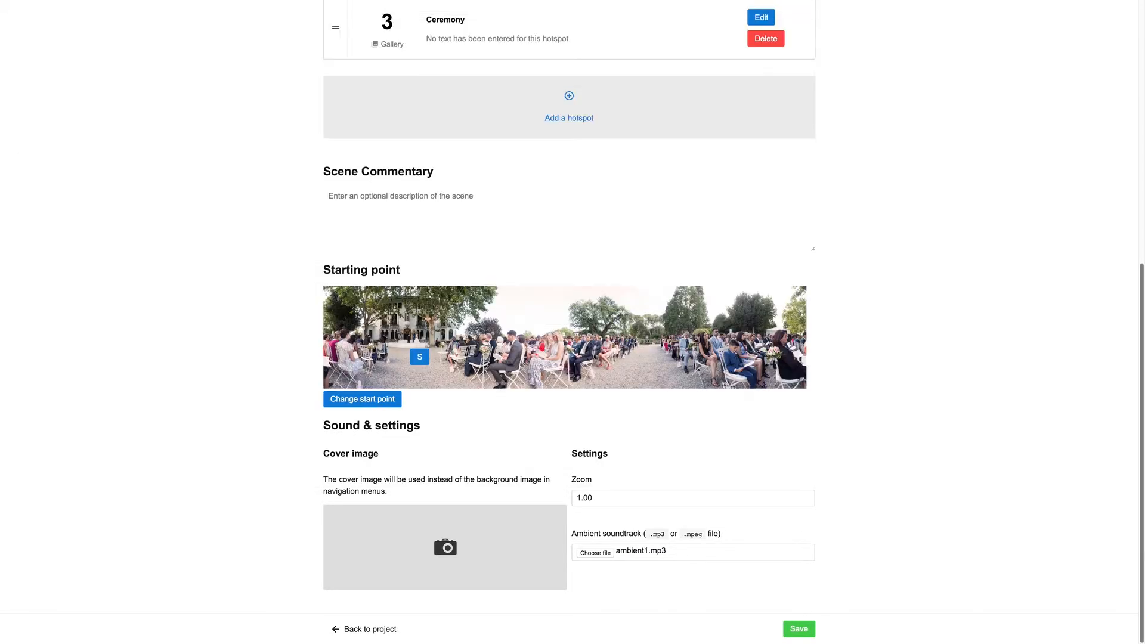
left_click(805, 628)
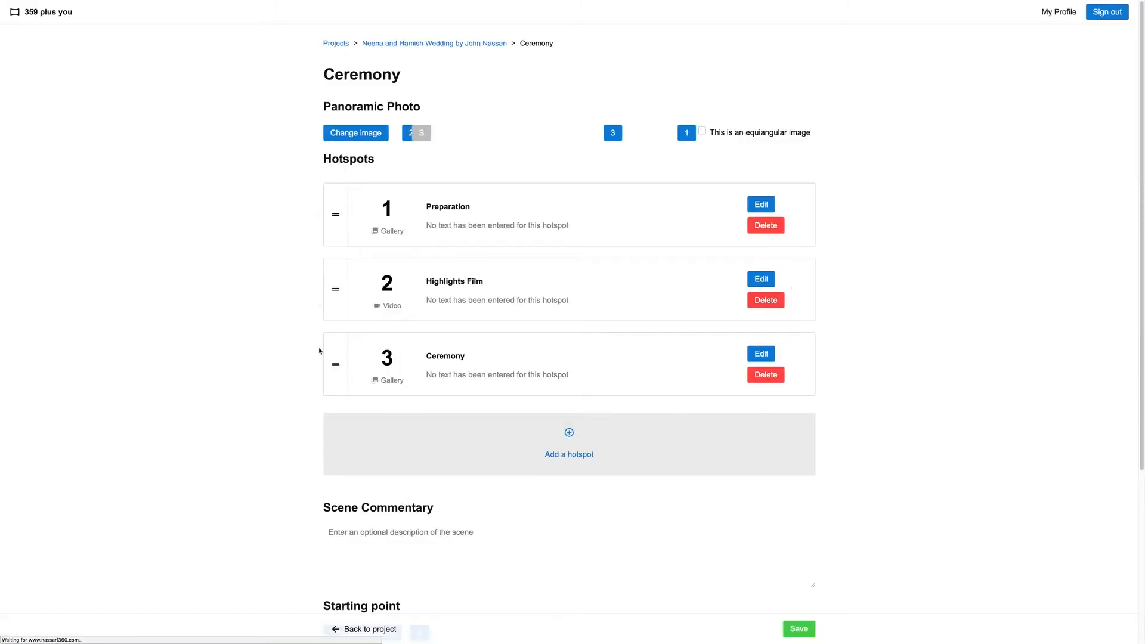
scroll(1135, 245, "down", 7)
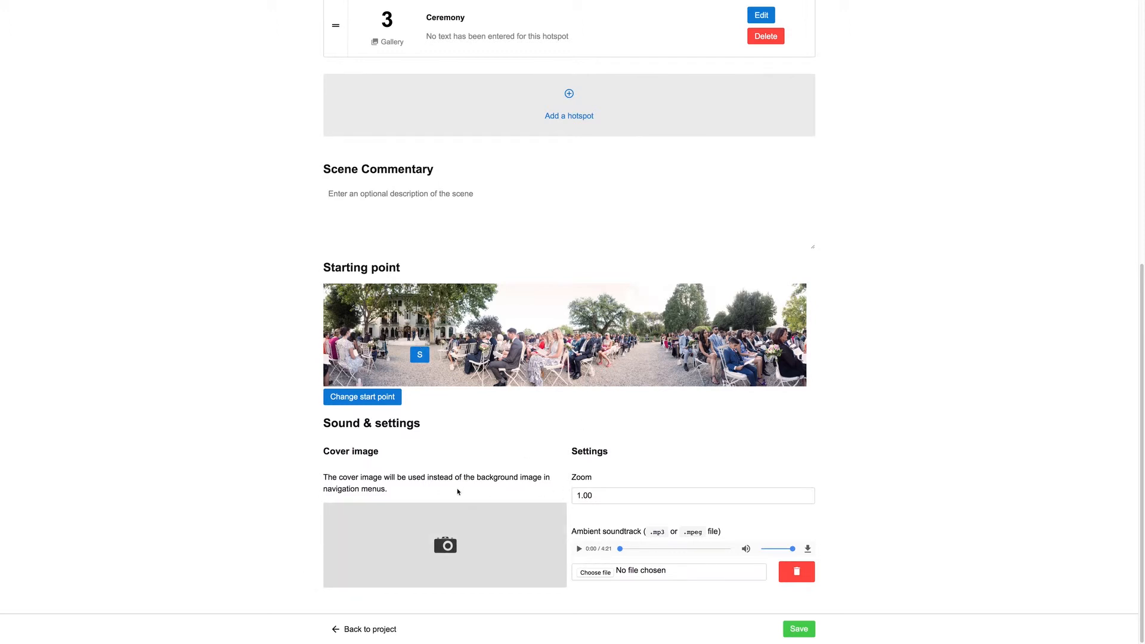
Set scene1.jpg from the Thumbnail folder as the Ceremony scene's cover image, save the scene and return to the project
left_click(447, 545)
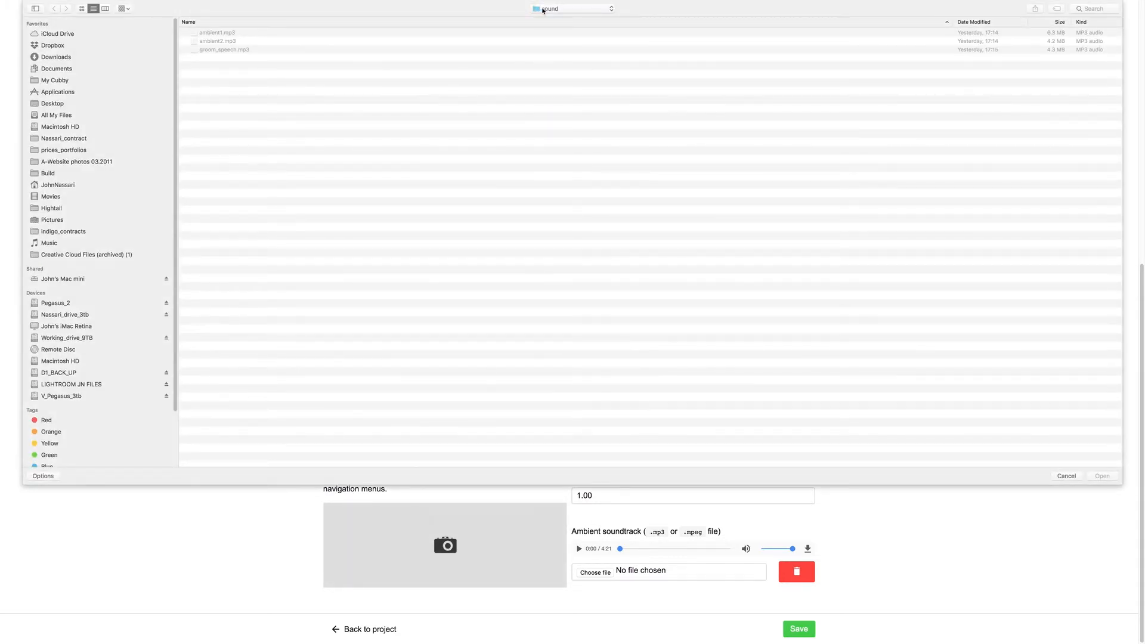
left_click(542, 11)
left_click(555, 19)
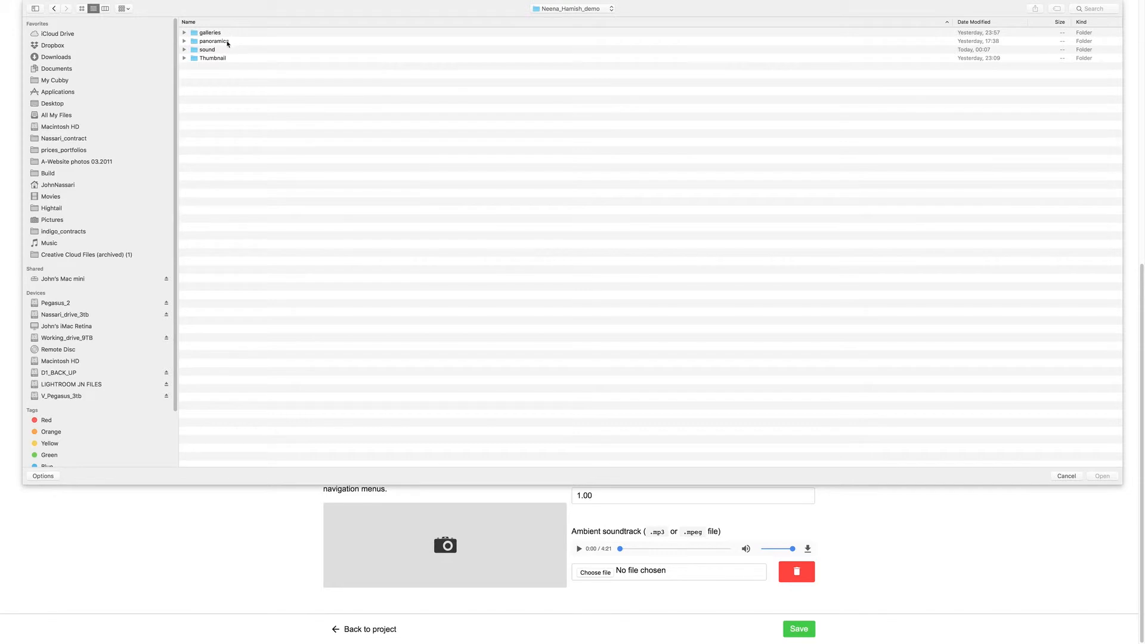
double_click(227, 58)
left_click(241, 33)
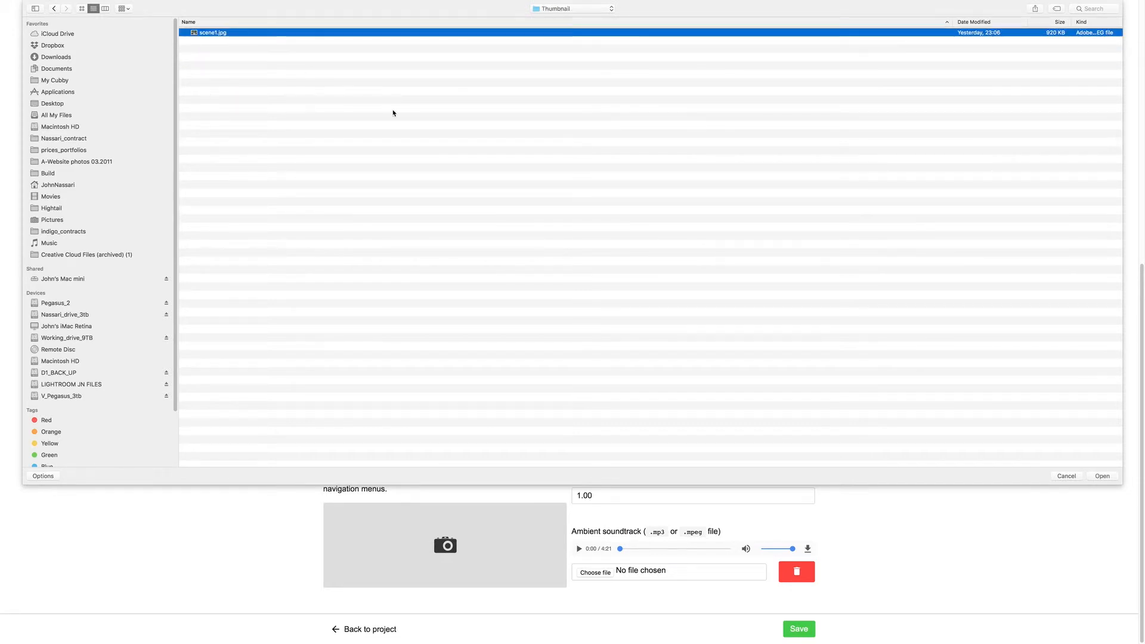
key("space")
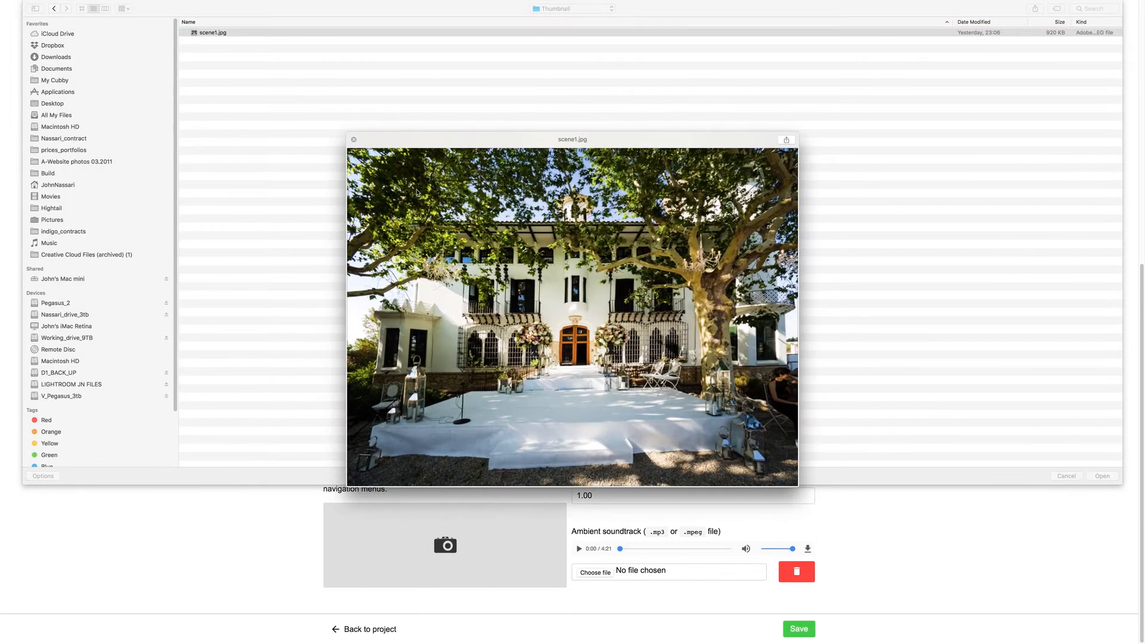
key("space")
left_click(1102, 475)
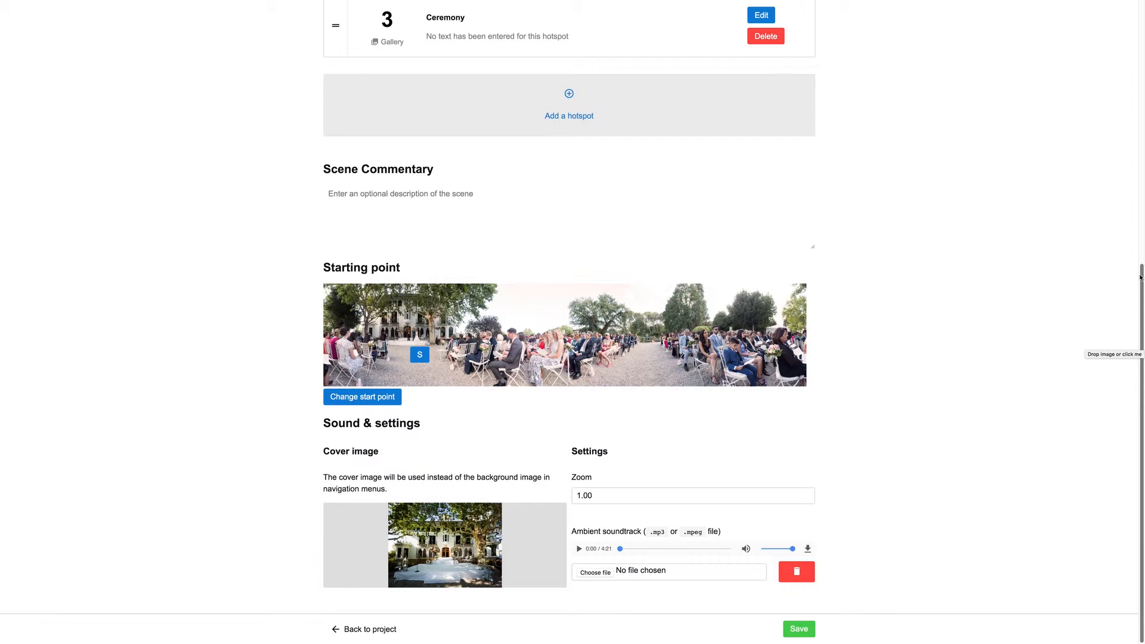
left_click(799, 629)
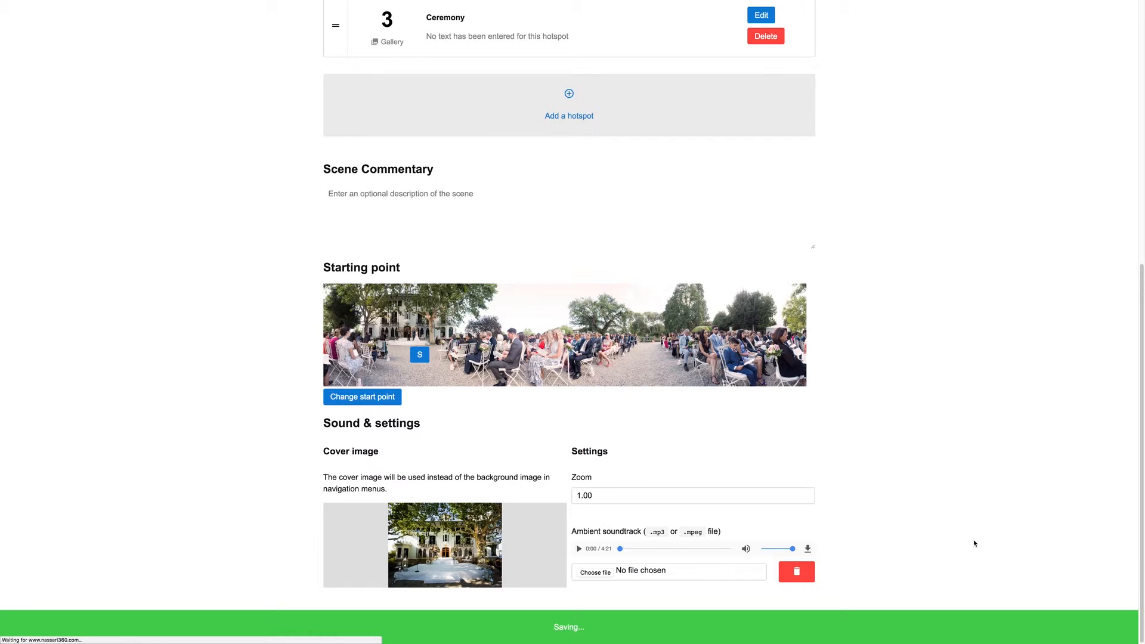
left_click(370, 630)
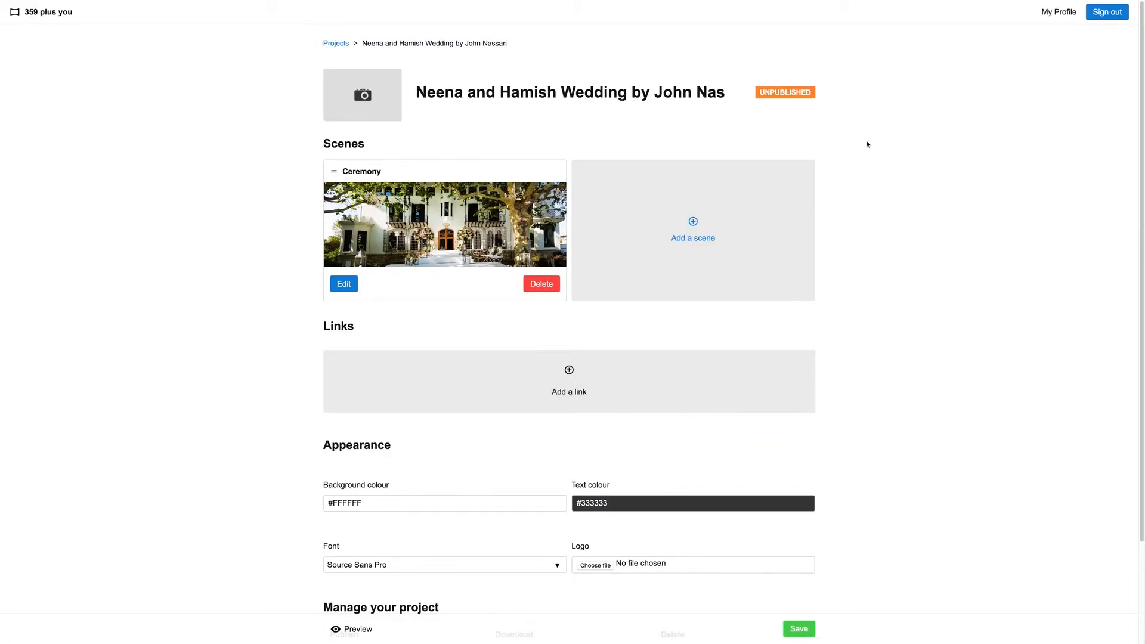
Add a new scene to the project with scene2_1-min.jpg from the panoramics/pan2 folder as its panoramic photo
left_click(692, 224)
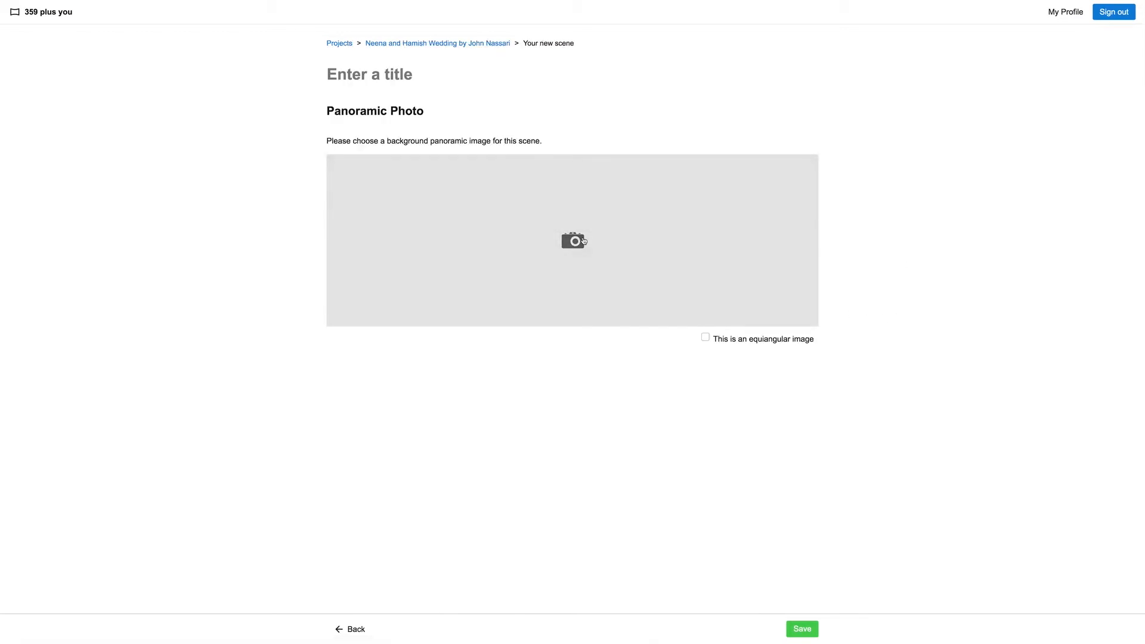
left_click(661, 185)
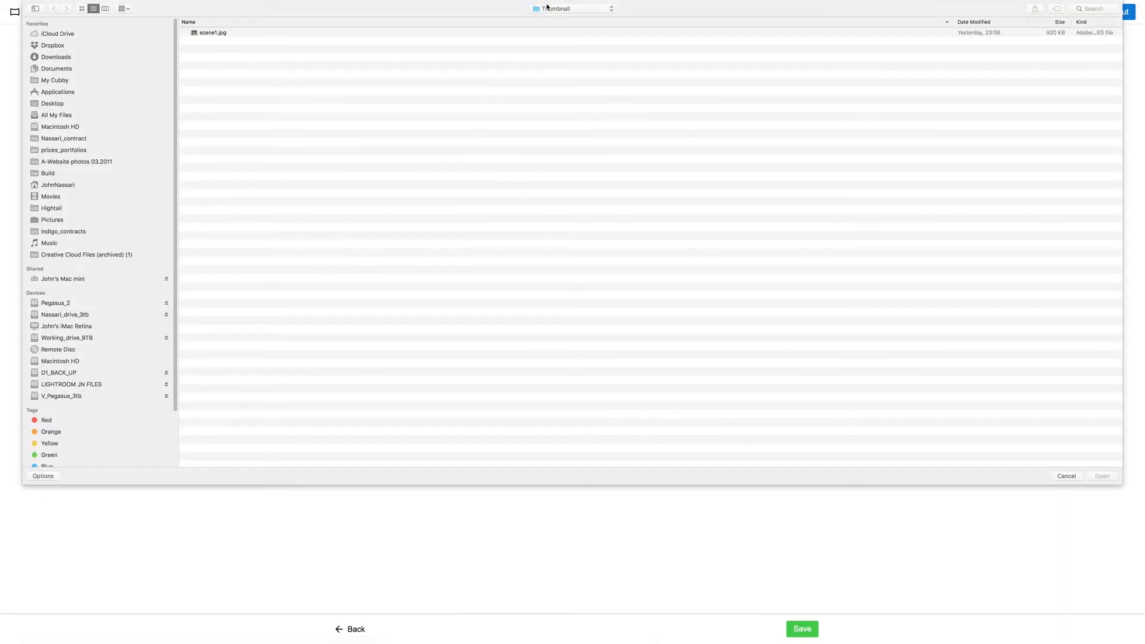
left_click(548, 8)
left_click(548, 18)
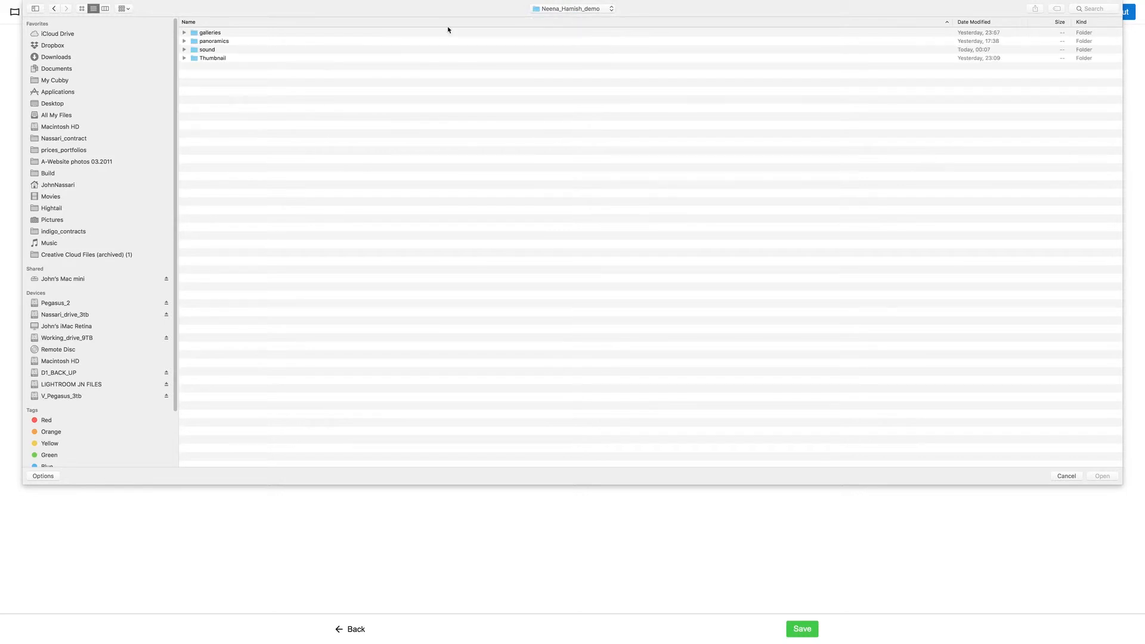
left_click(561, 8)
left_click(563, 18)
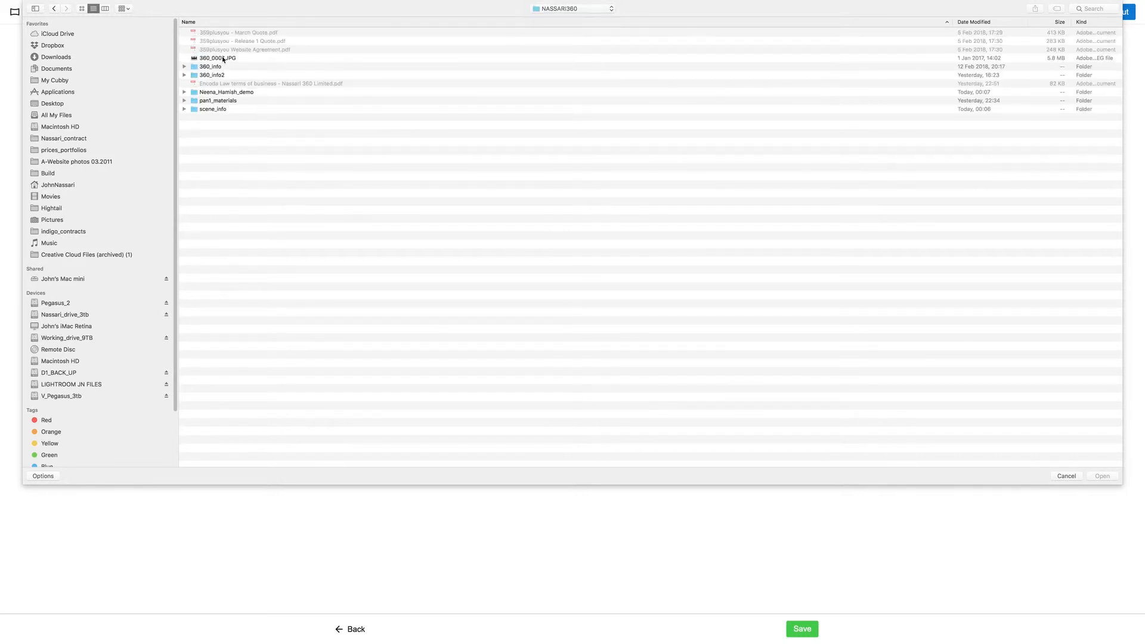
double_click(241, 92)
double_click(227, 42)
double_click(222, 41)
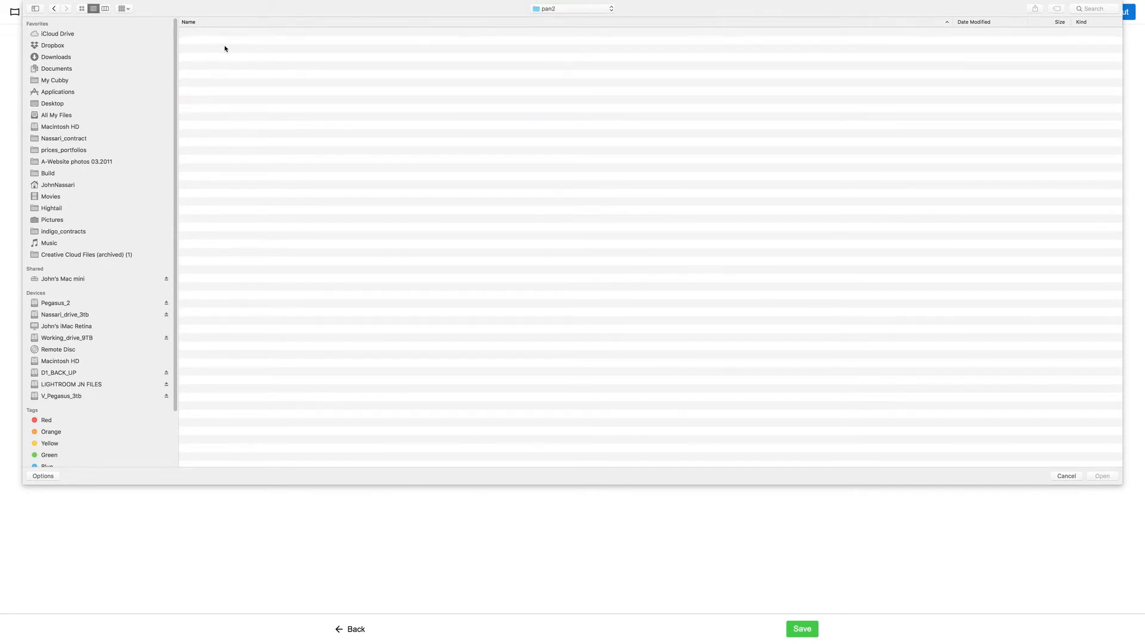
left_click(243, 34)
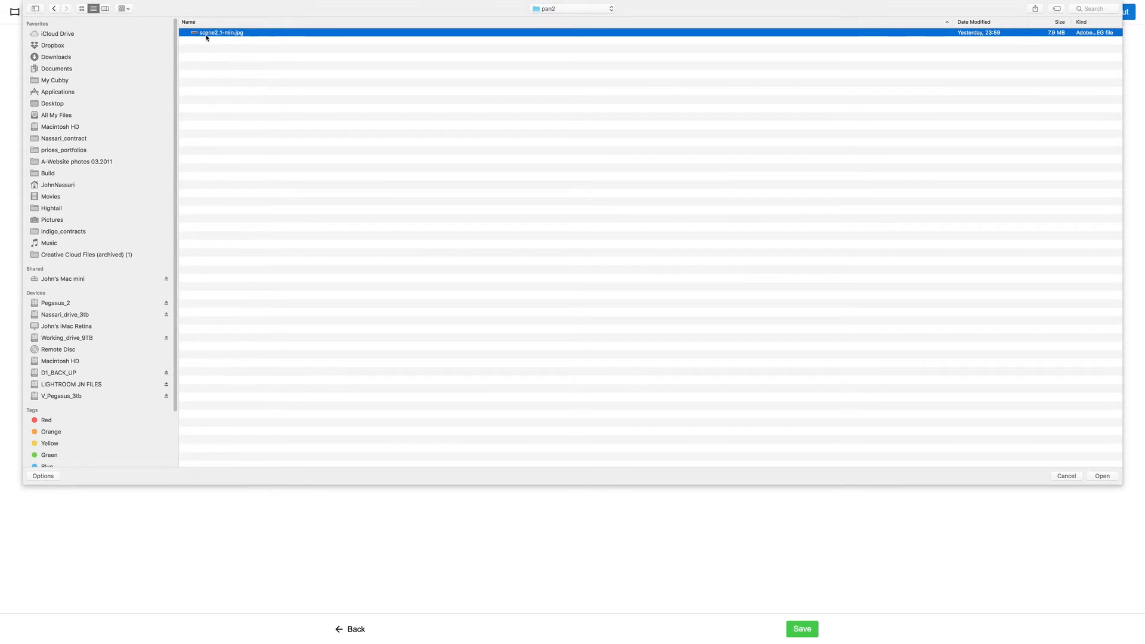
left_click(1103, 476)
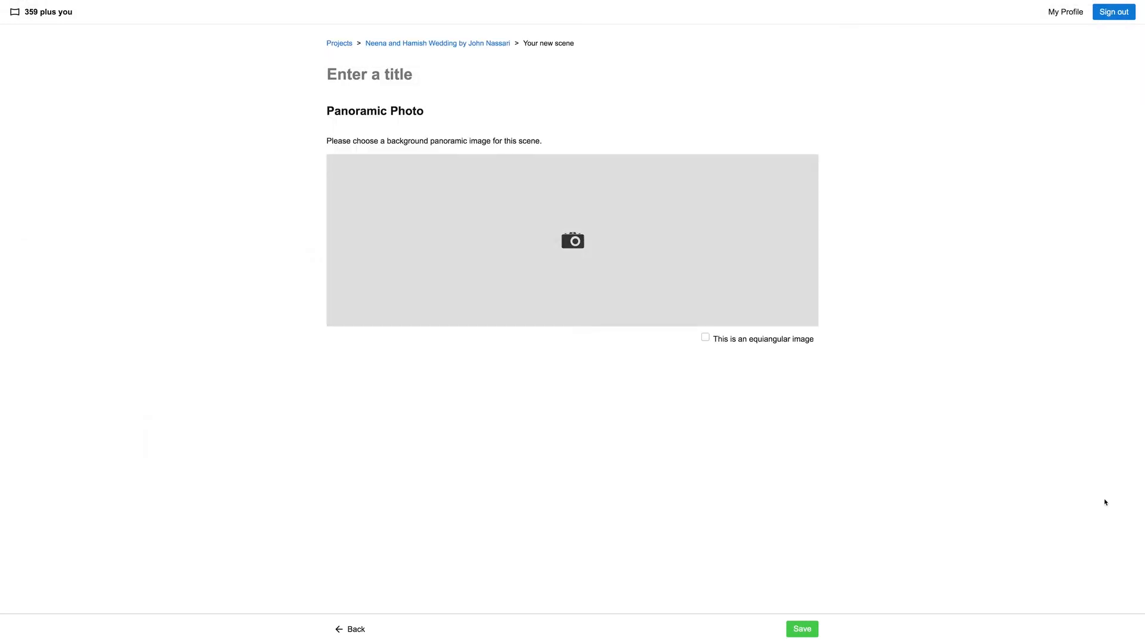
left_click(803, 629)
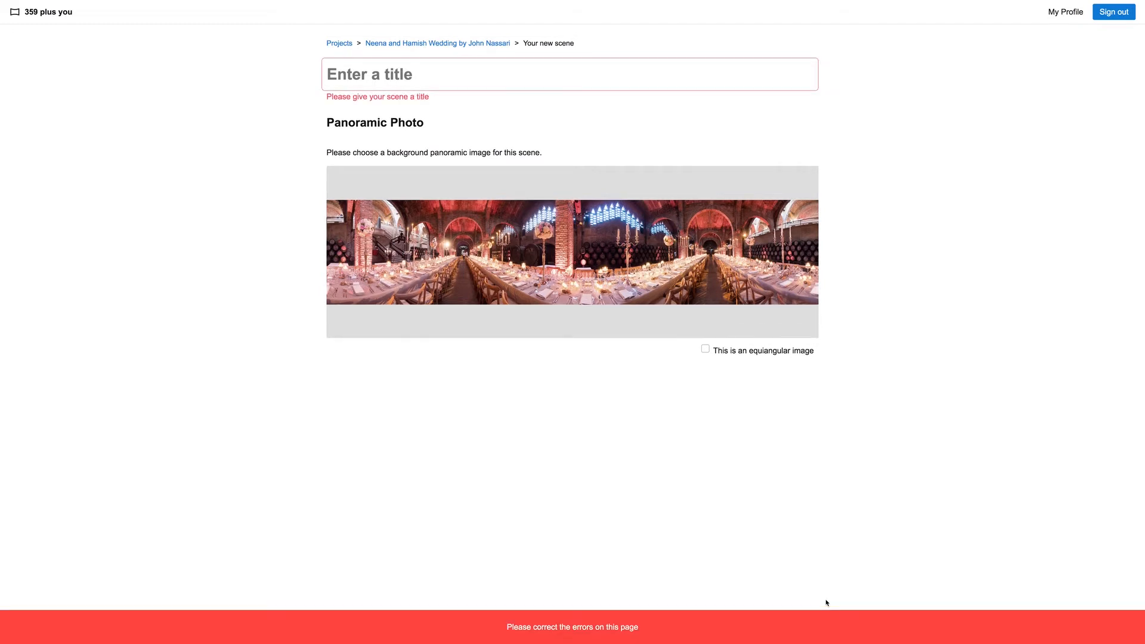
Title the new scene "Wedding Breakfast", save it and return to the project
left_click(470, 78)
type("Wedd")
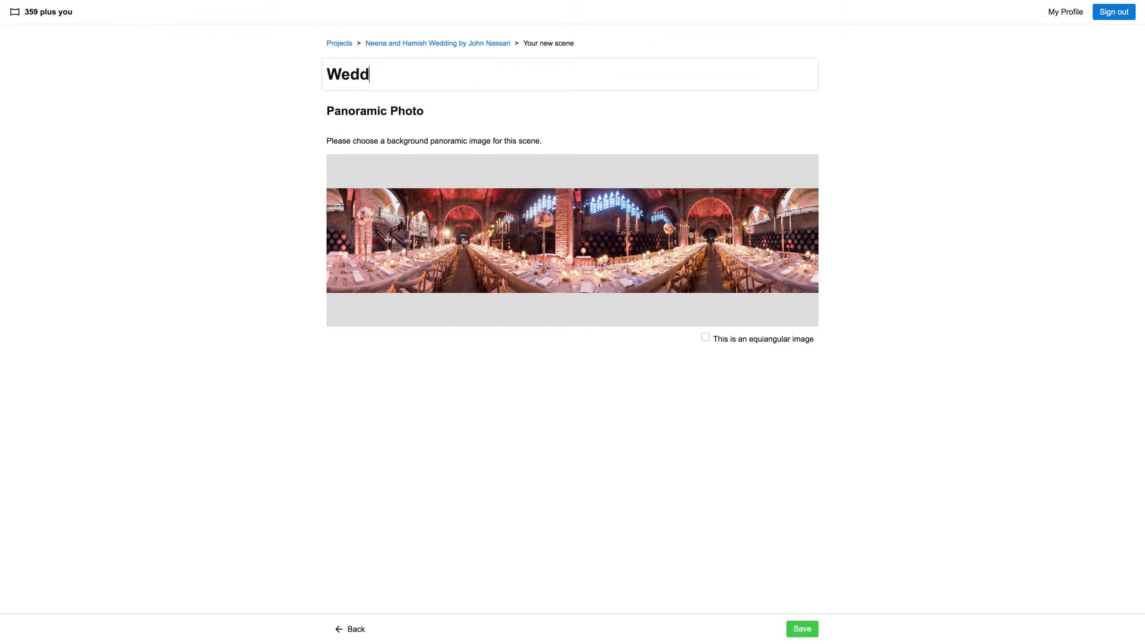
type("ing Brekfast")
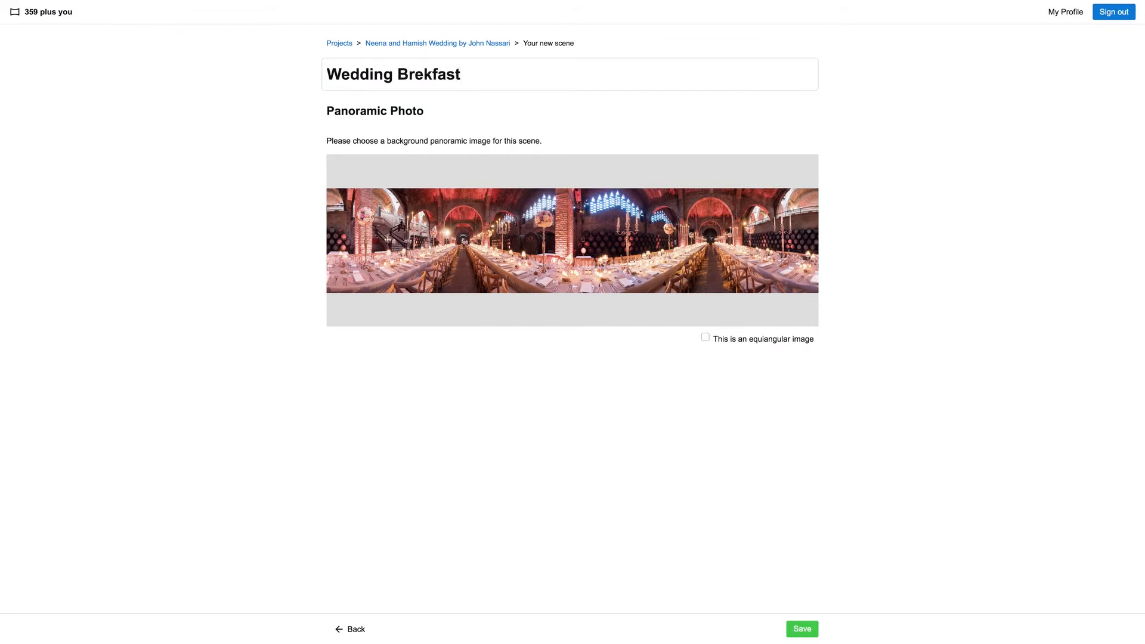
left_click(432, 74)
type("a")
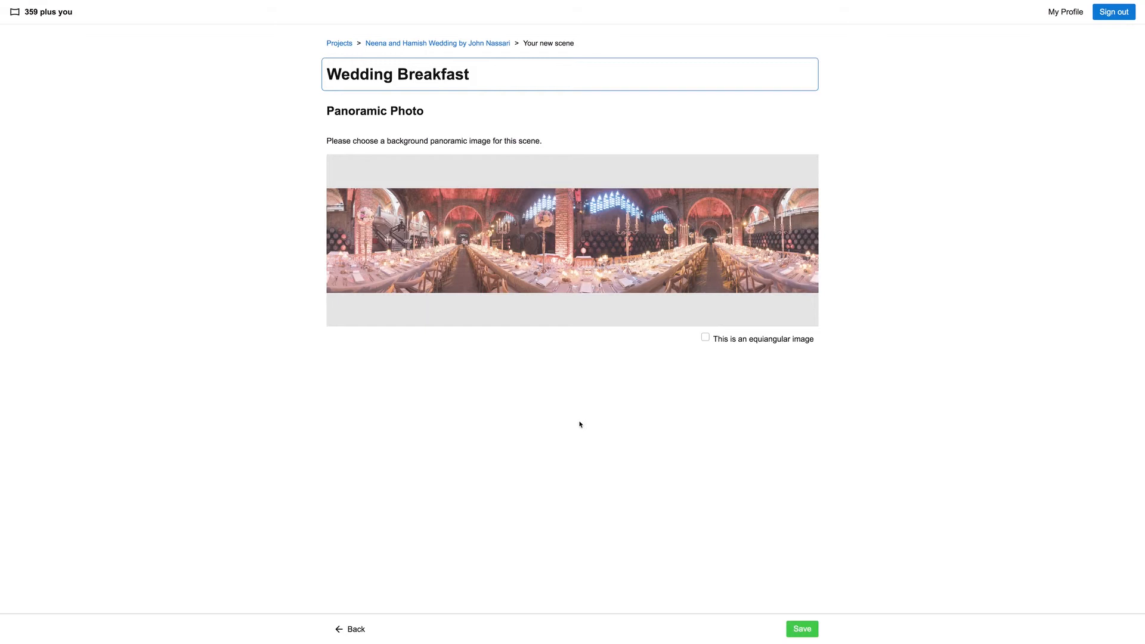
left_click(801, 628)
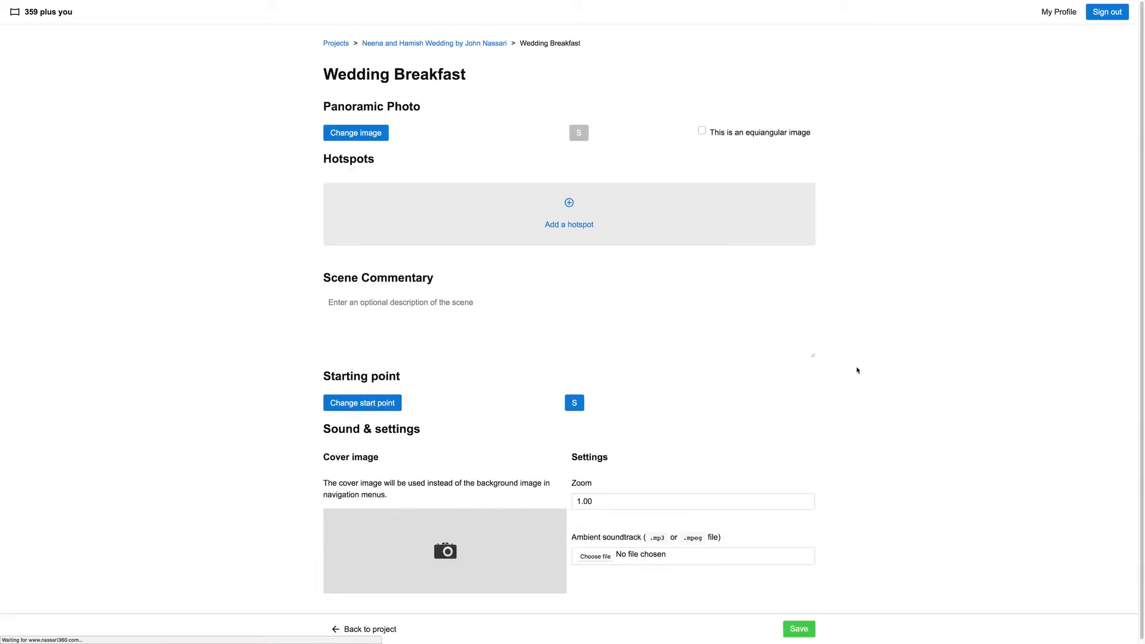
scroll(467, 571, "down", 2)
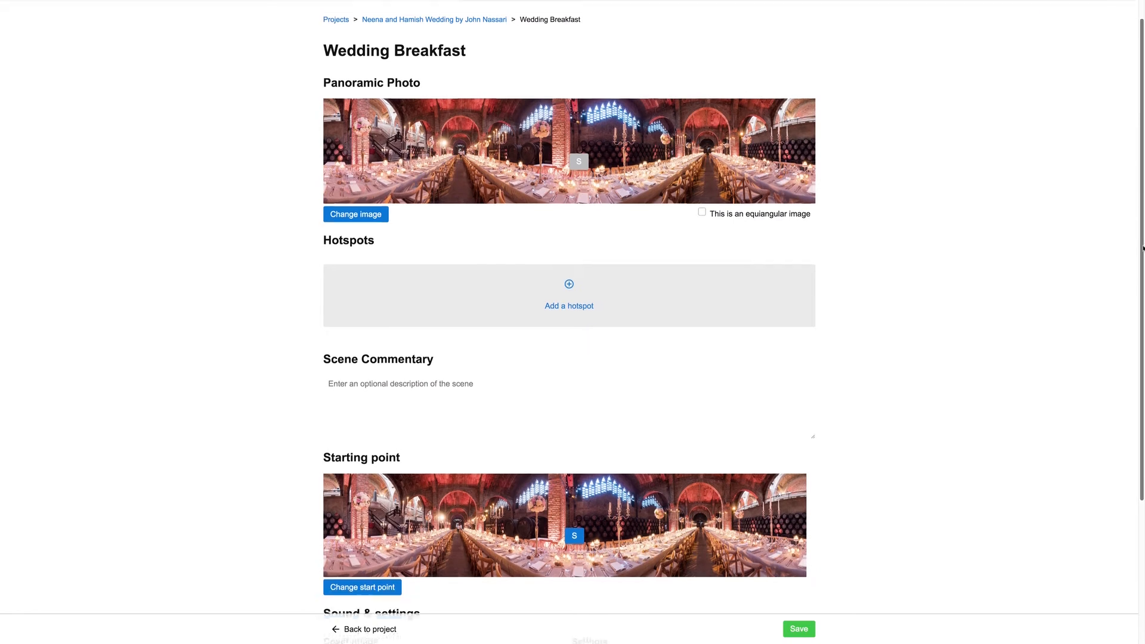
left_click(371, 631)
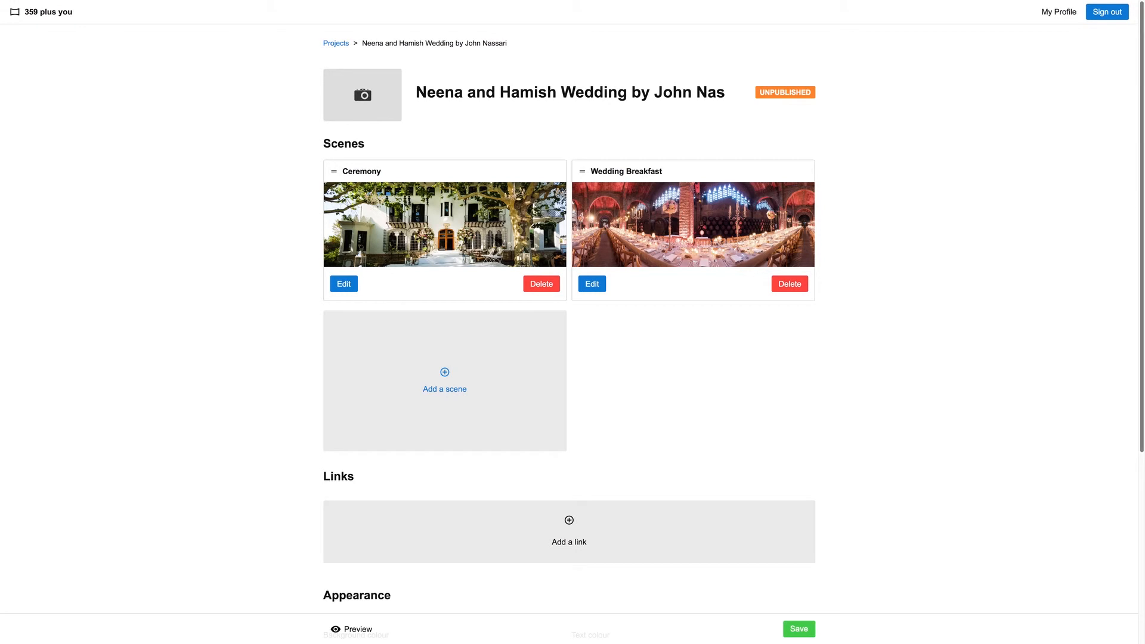
Publish the wedding project and open its shareable link
left_click_drag(1141, 208, 1136, 473)
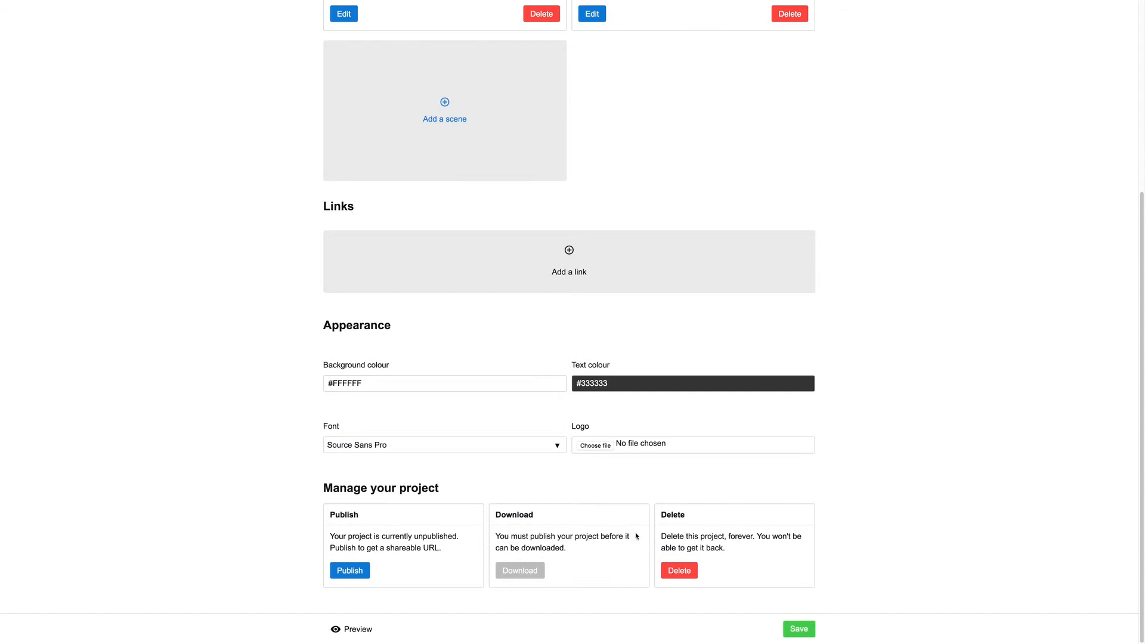
left_click(352, 574)
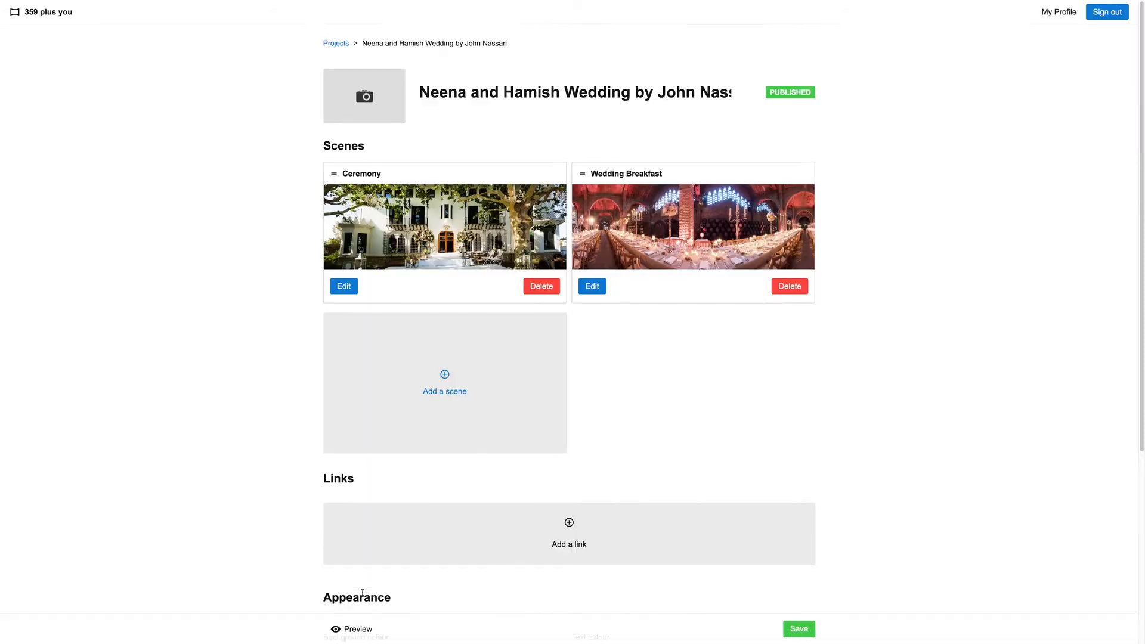
left_click_drag(1138, 303, 1115, 529)
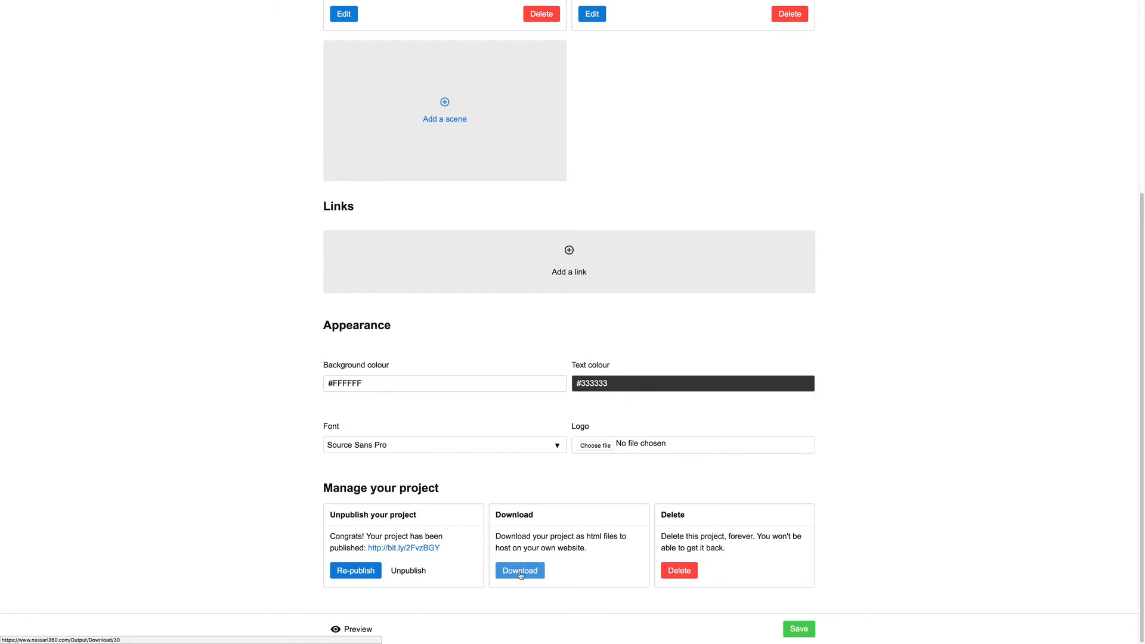
left_click(402, 549)
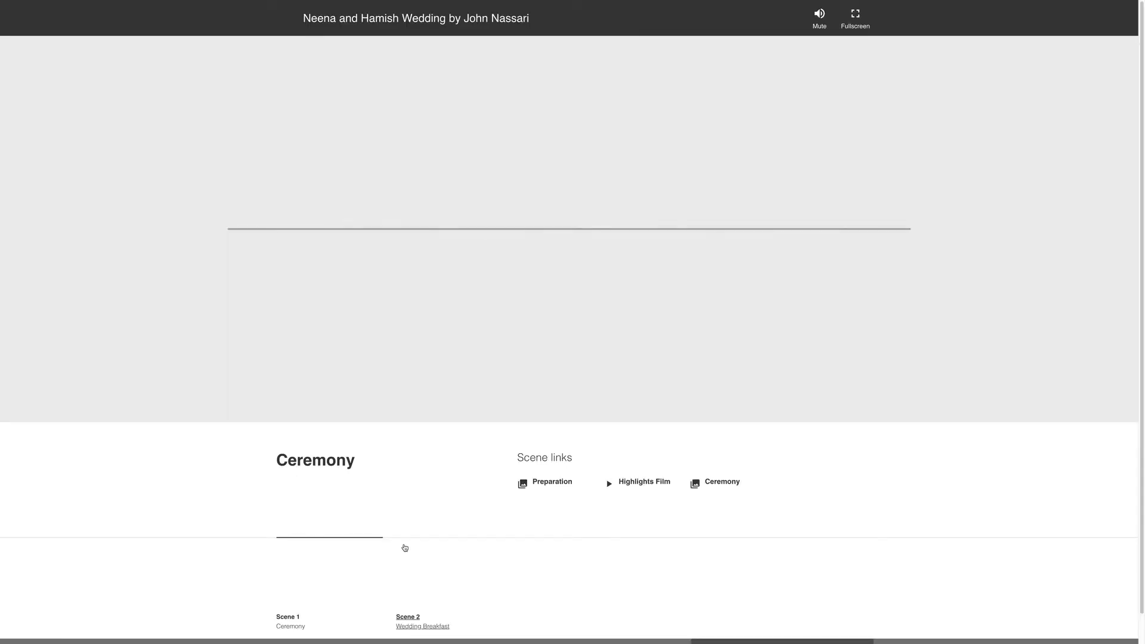
Raise the sound volume, play the Highlights Film video from its hotspot in the Ceremony panorama, and close it
key("XF86AudioRaiseVolume")
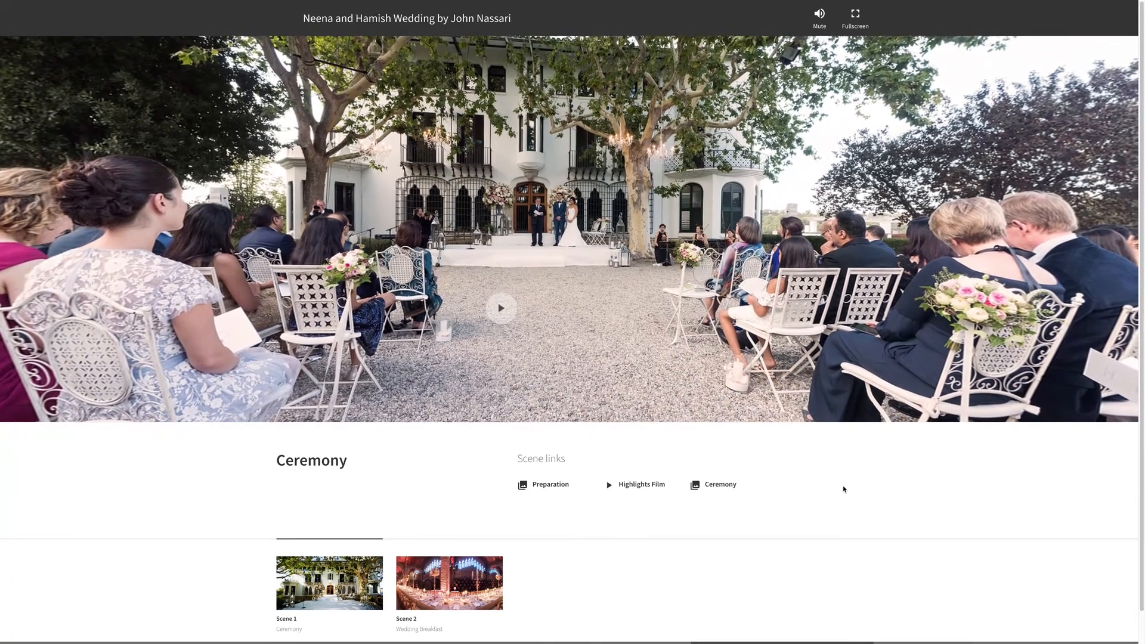
key("XF86AudioRaiseVolume")
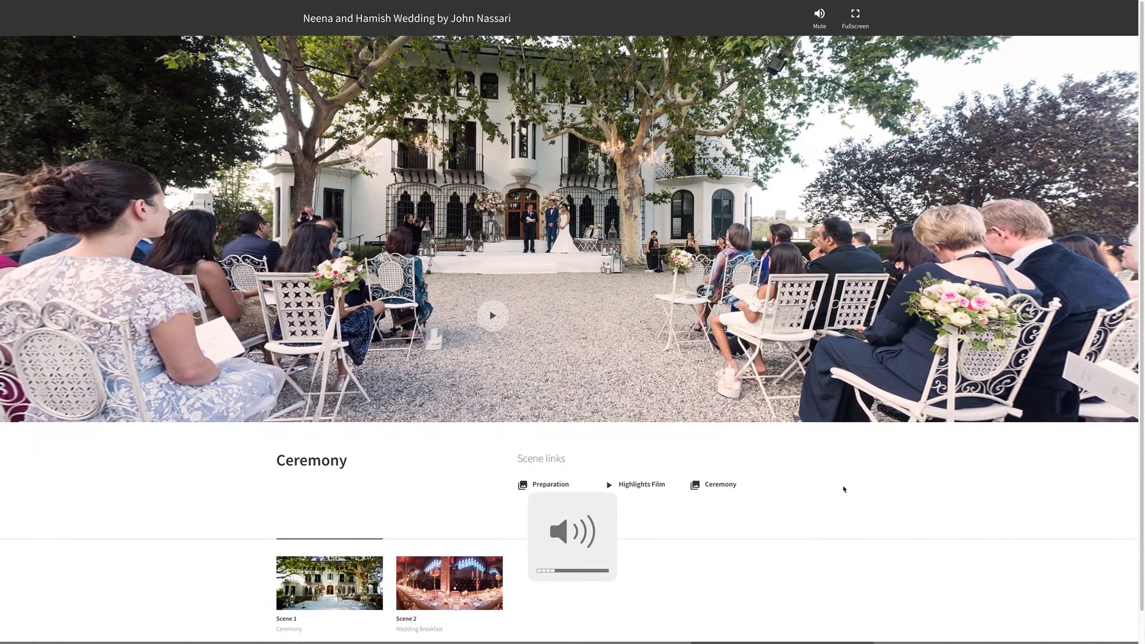
key("XF86AudioRaiseVolume")
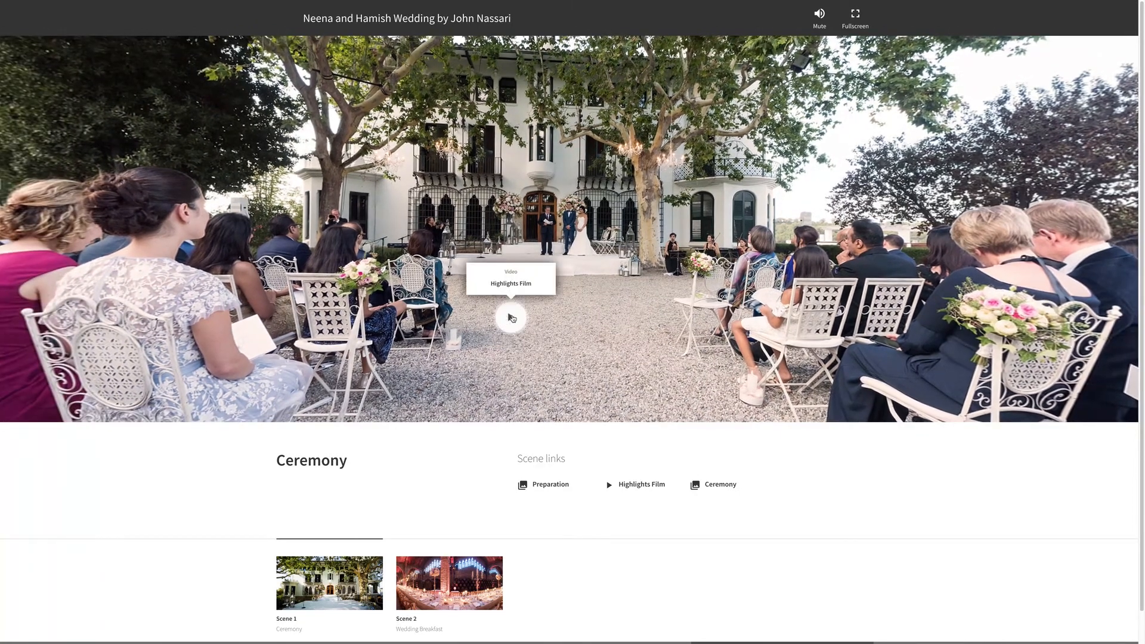
left_click(512, 318)
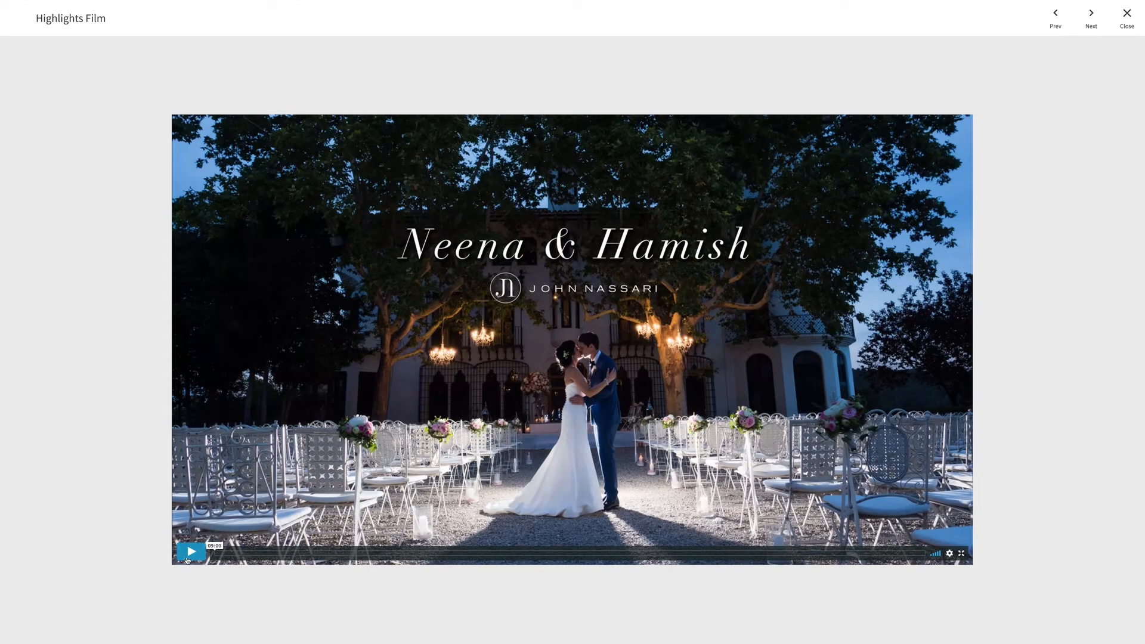
key("XF86AudioRaiseVolume")
left_click(192, 552)
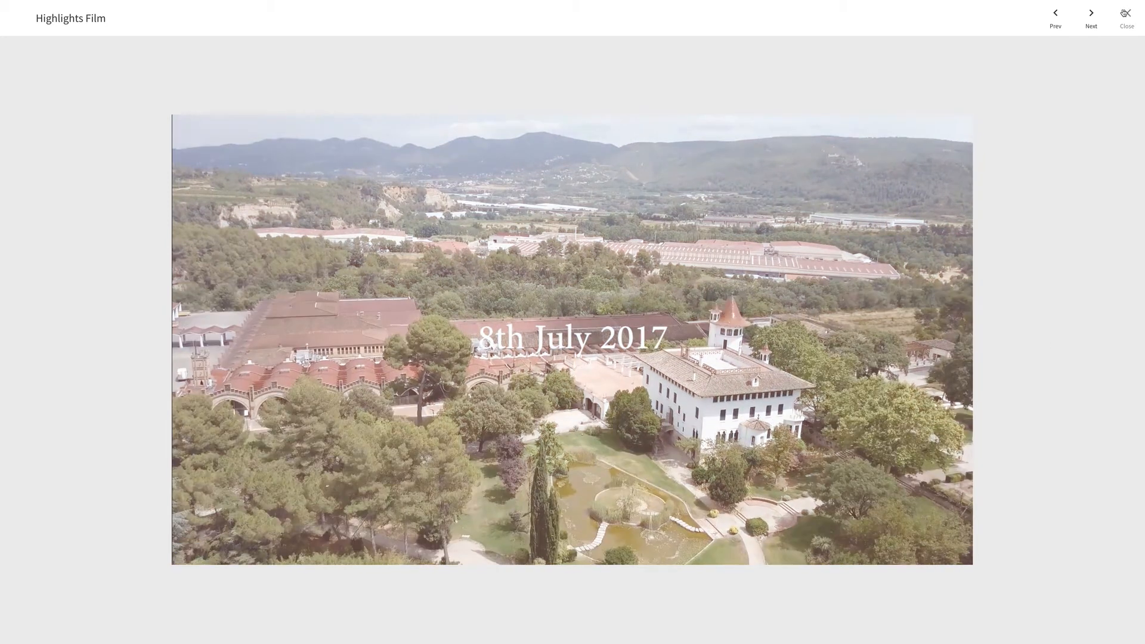
left_click(1125, 13)
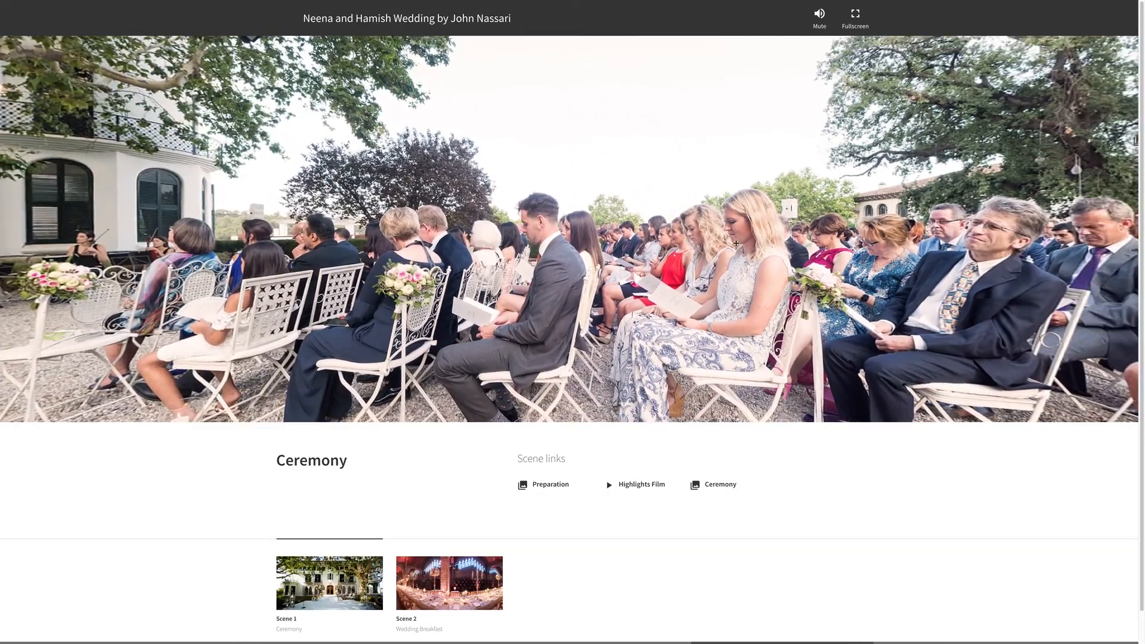
Rotate the Ceremony panorama to the Preparation hotspot, open its gallery and browse forward through four photos
left_click_drag(735, 243, 716, 224)
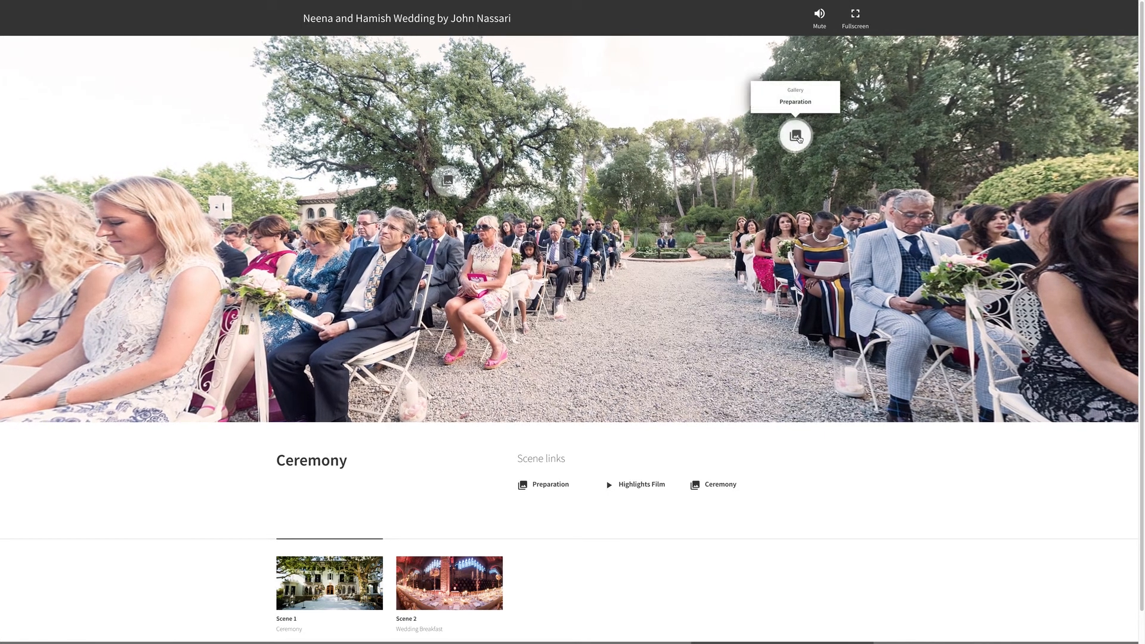
left_click(797, 136)
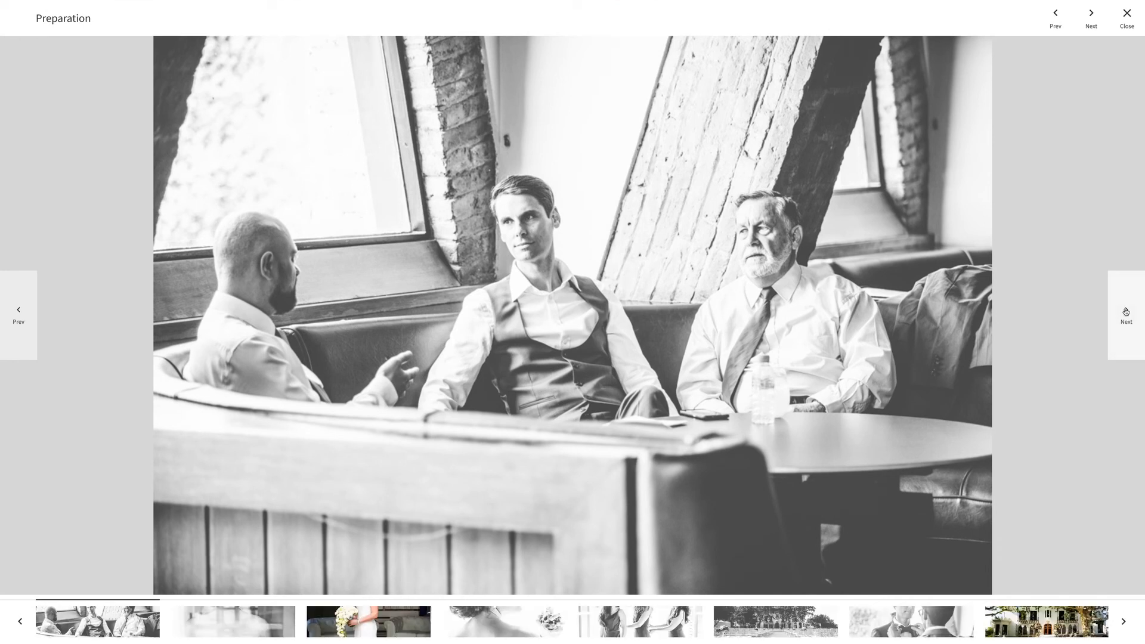
left_click(1126, 311)
left_click(1126, 311)
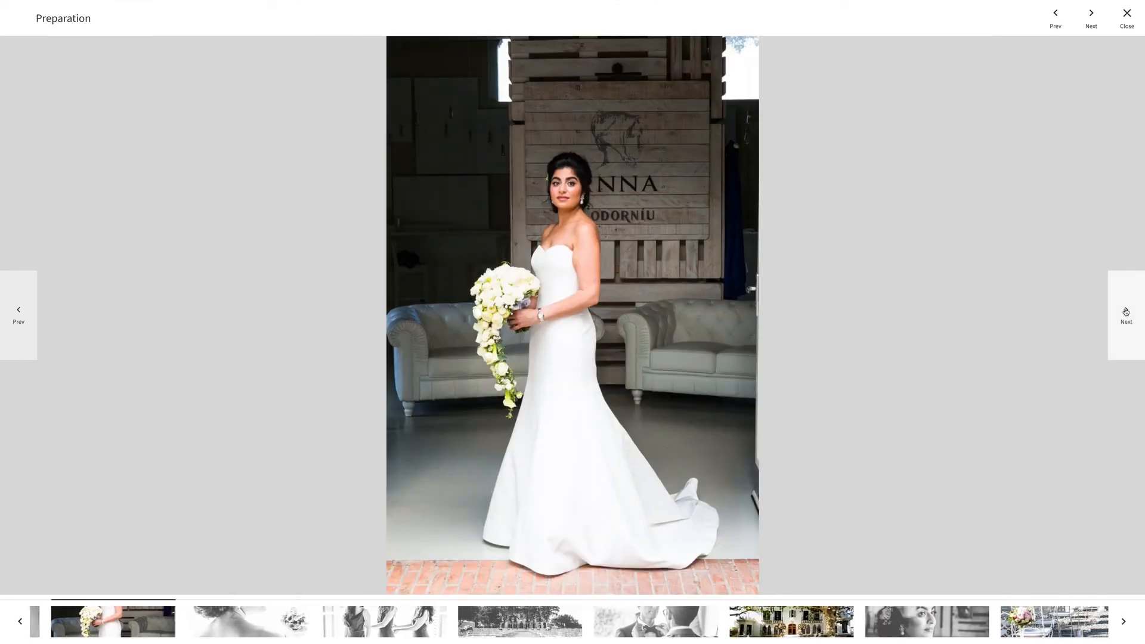
left_click(1126, 311)
left_click(1126, 311)
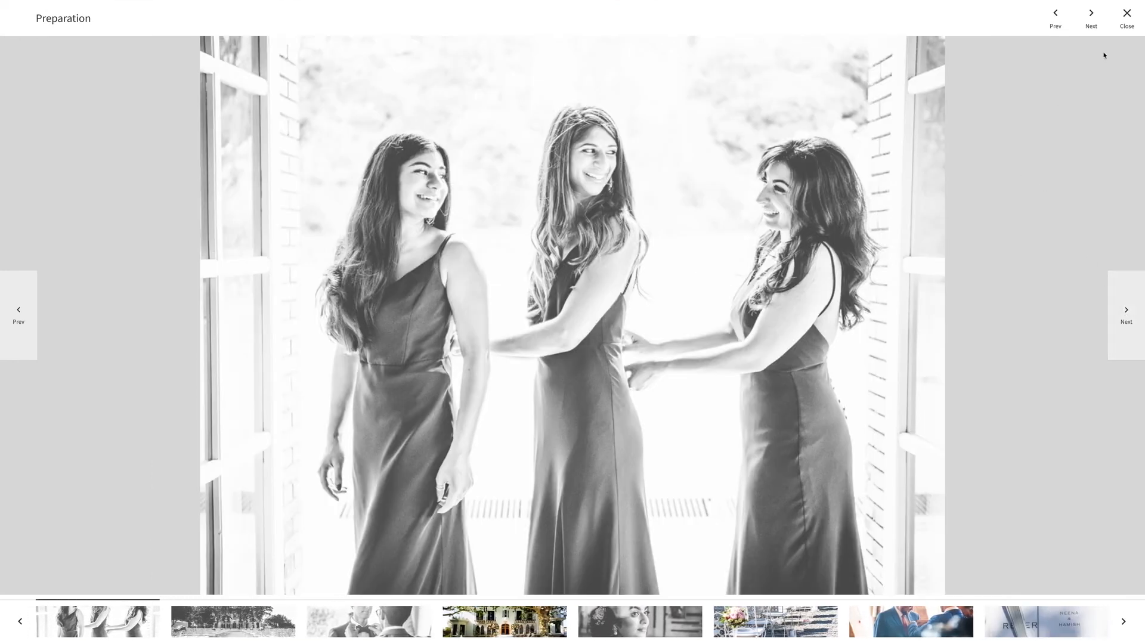
Close the Preparation gallery and view the Ceremony gallery from its panorama hotspot, browsing forward three photos before closing it
left_click(1129, 12)
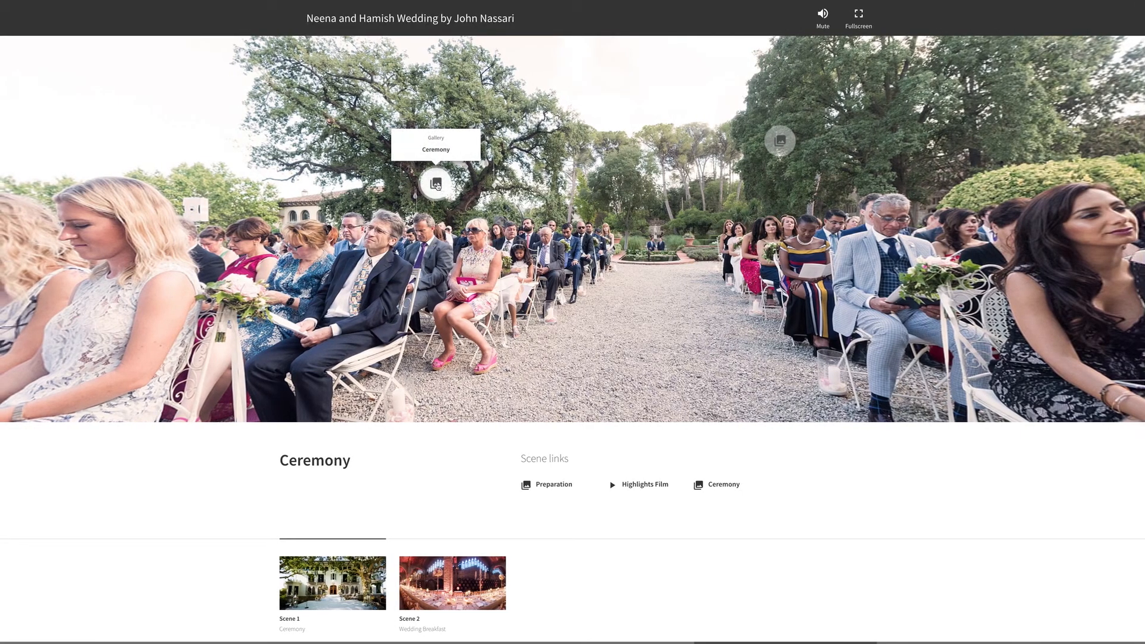
left_click(436, 185)
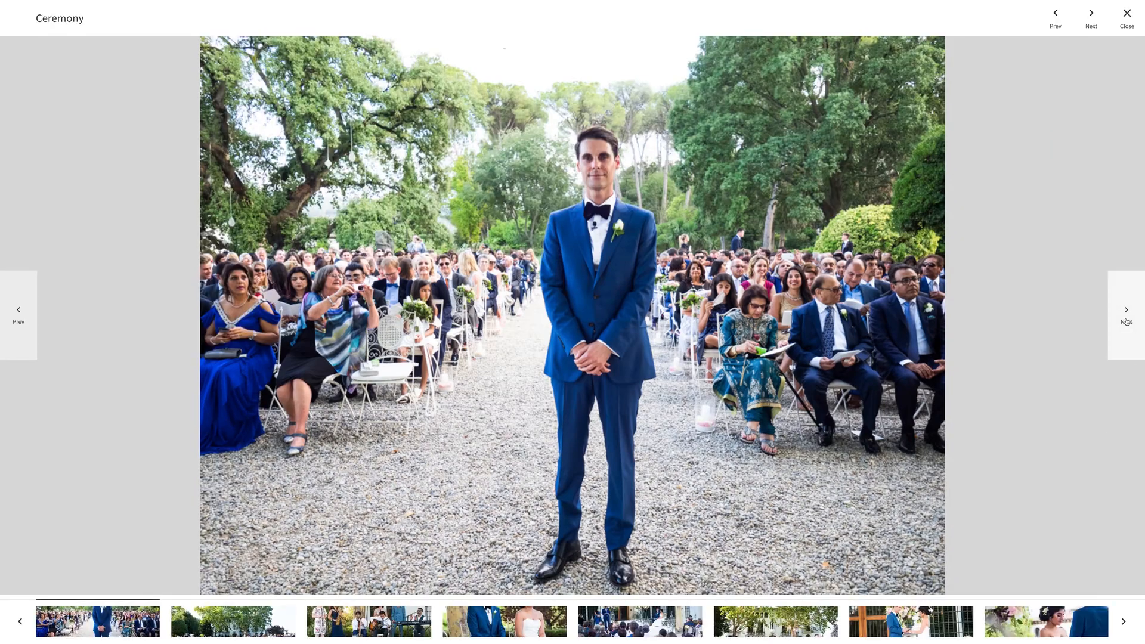
left_click(1126, 318)
left_click(1126, 319)
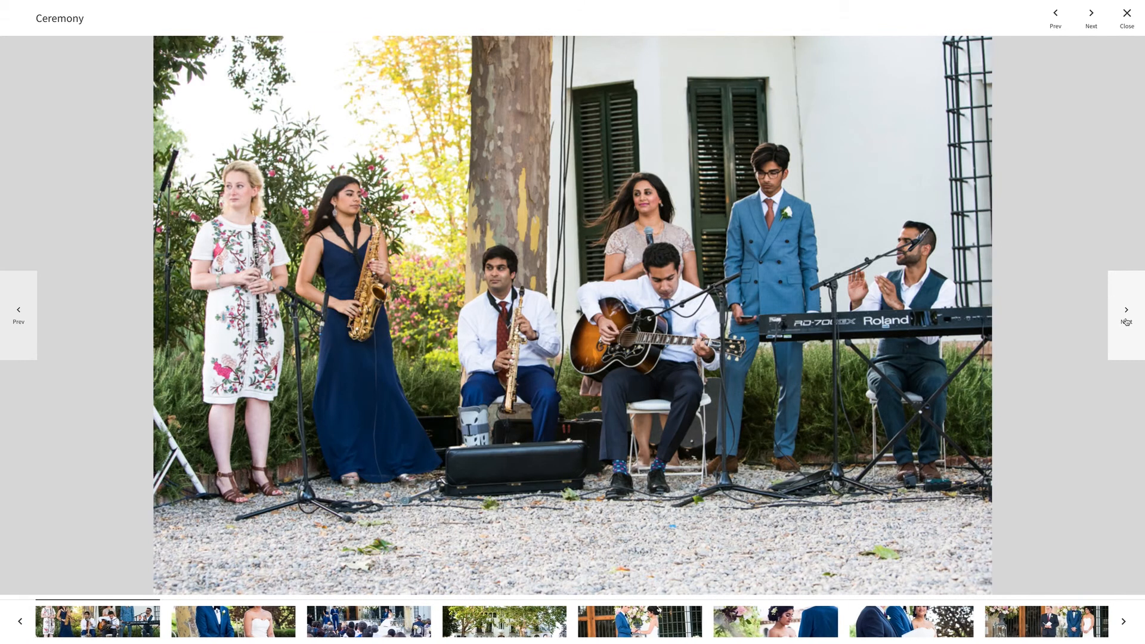
left_click(1126, 319)
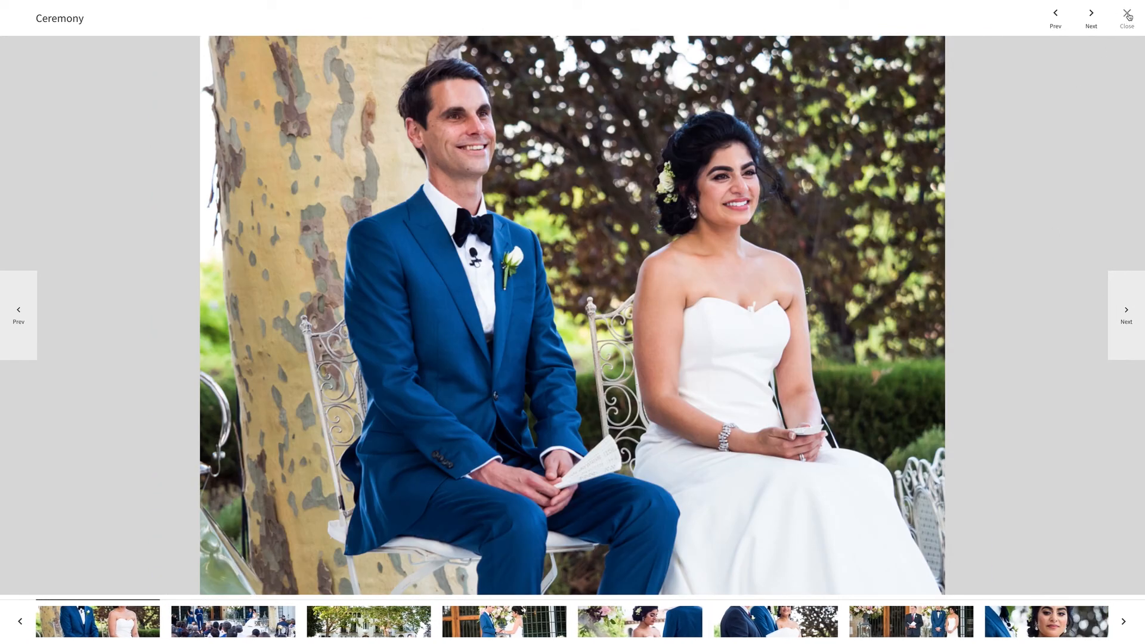
left_click(1128, 15)
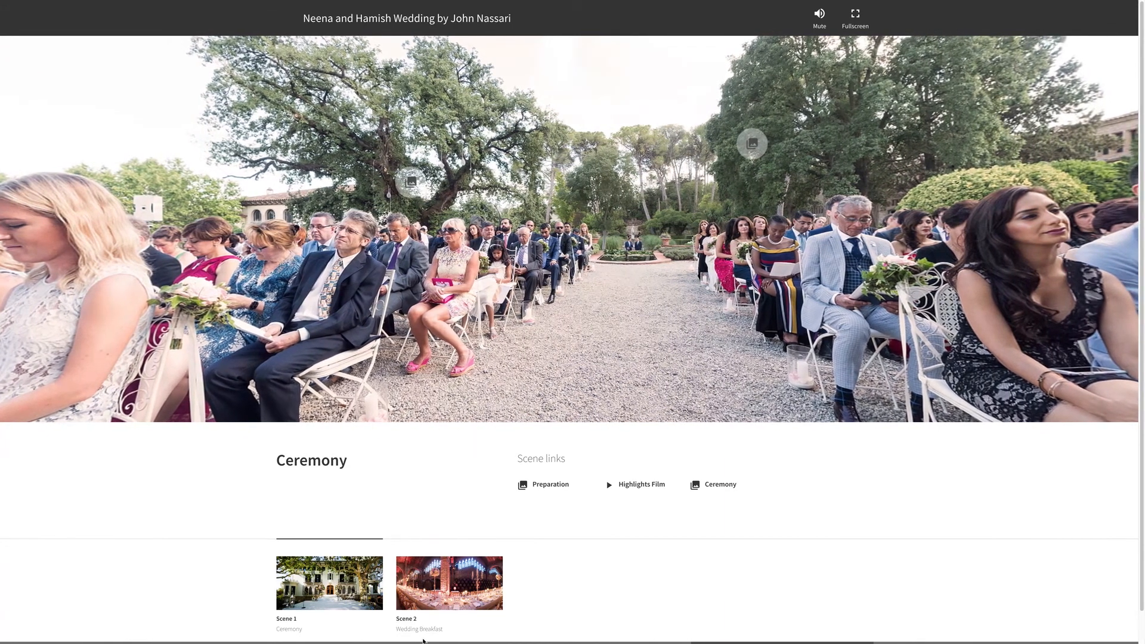
Switch the published project to Scene 2, Wedding Breakfast
left_click(449, 565)
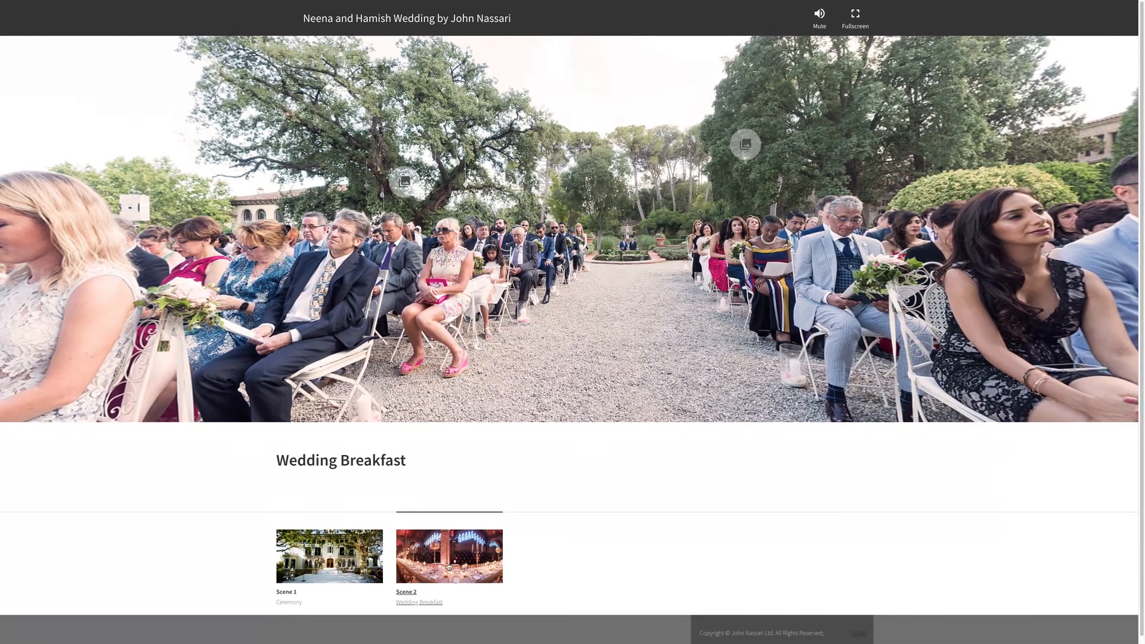